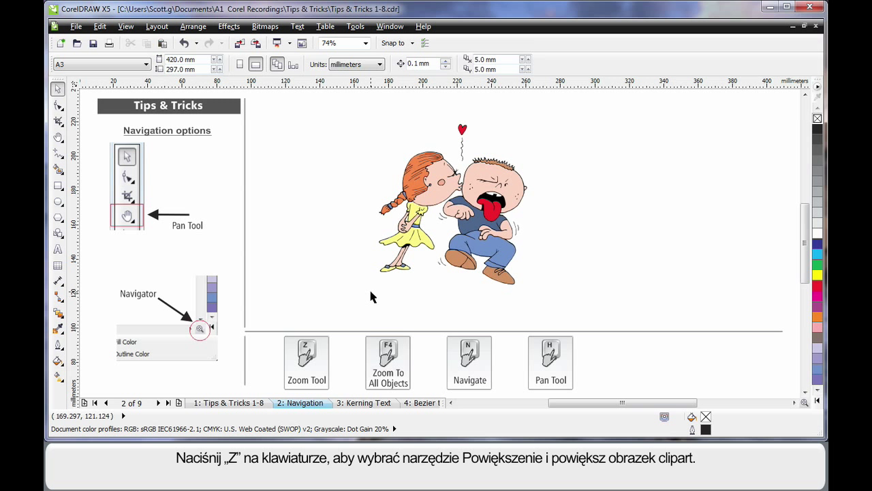
Step: Inspect the cartoon couple's heads and bodies up close with the Zoom tool and Navigator, ending with all objects in view
key("z")
left_click_drag(399, 132, 482, 202)
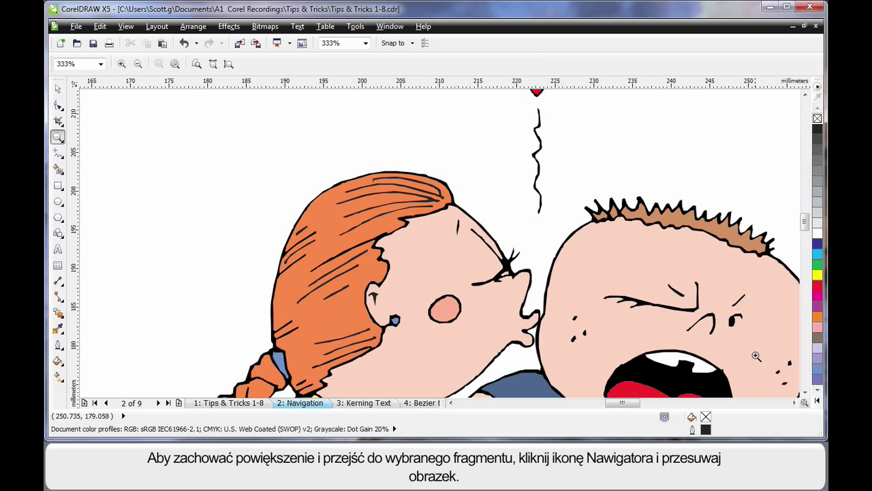
left_click_drag(805, 403, 747, 380)
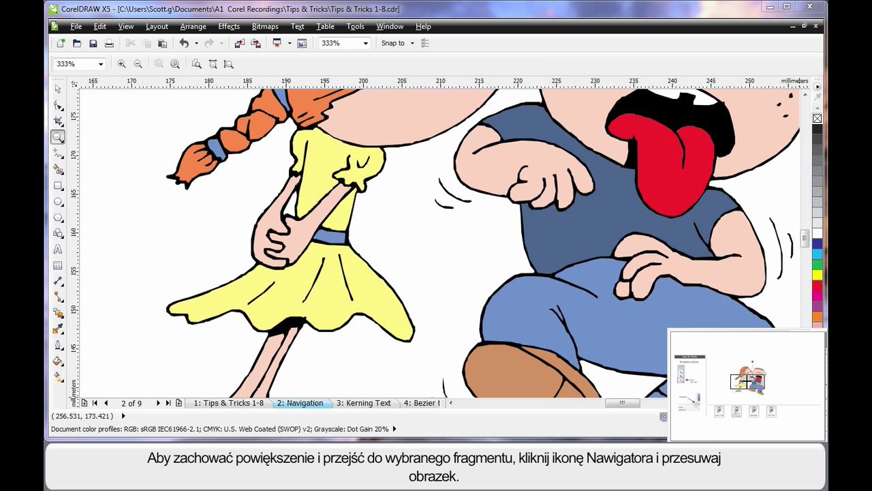
left_click_drag(747, 380, 747, 381)
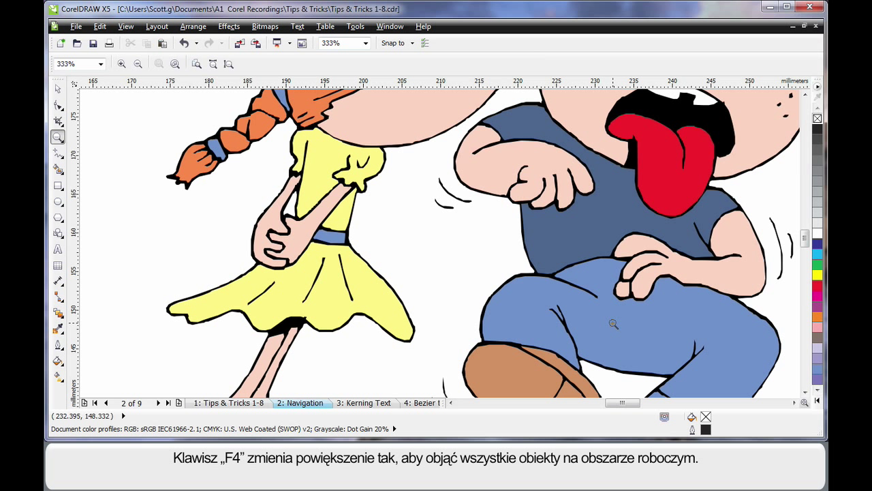
key("F4")
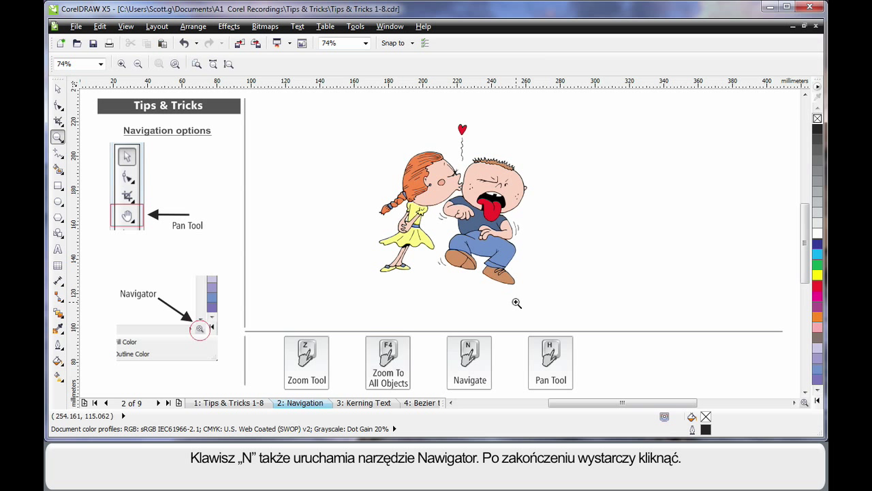
Step: Magnify the couple's faces, navigate to the boy's tongue at the same magnification, and return to a view of all objects
left_click_drag(433, 175, 475, 205)
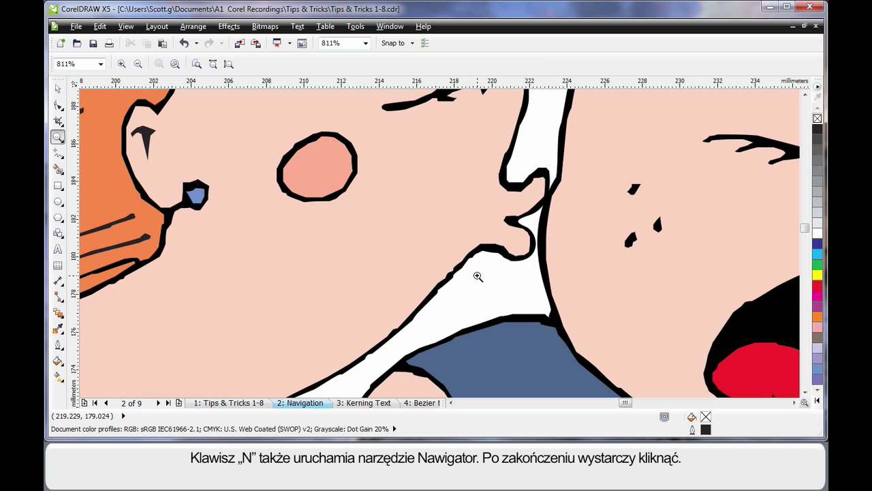
key("n")
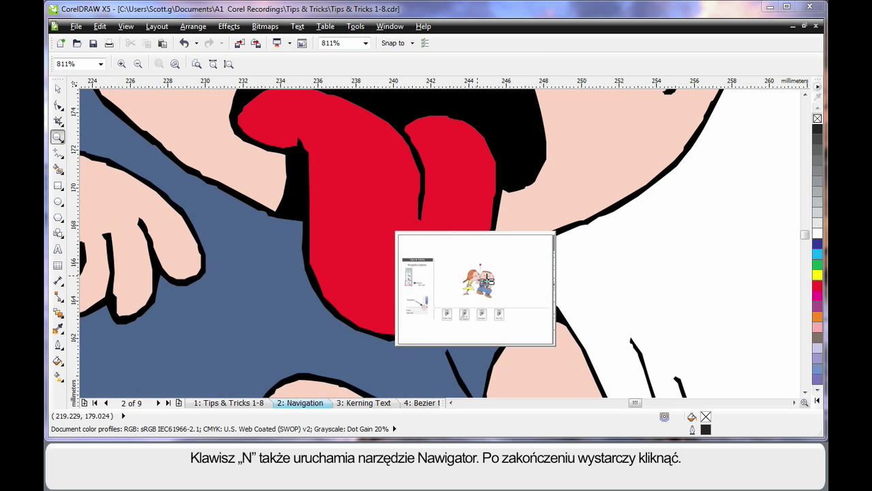
left_click(486, 279)
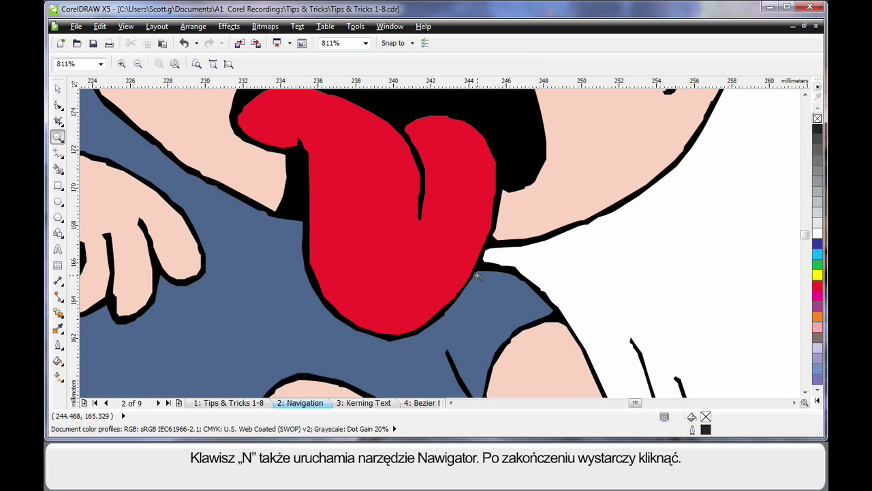
key("F4")
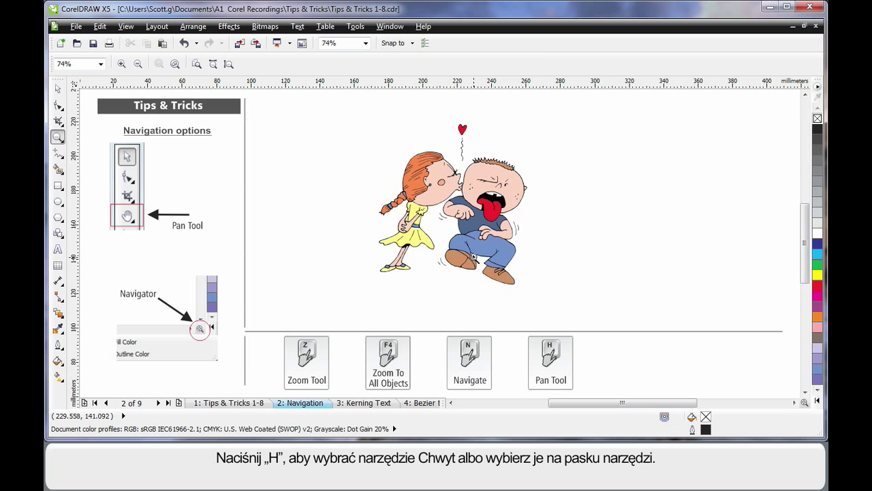
Step: Activate the Pan tool and shift the whole drawing area with it
key("h")
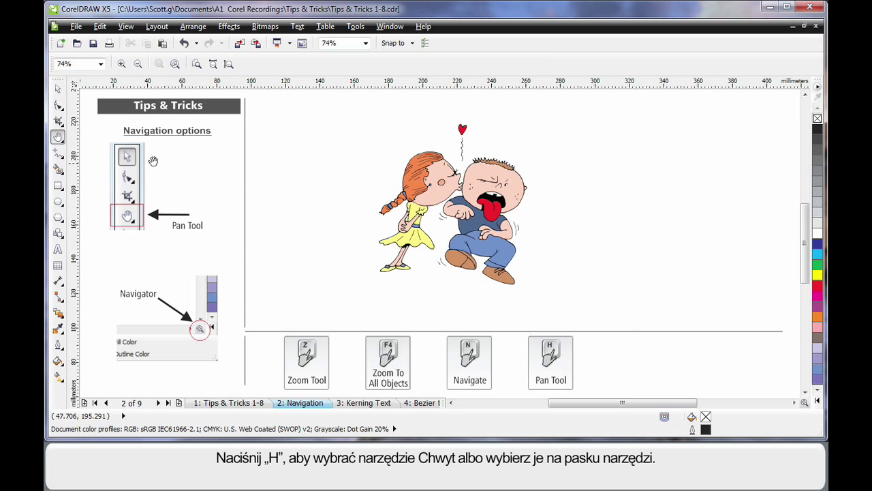
left_click(60, 139)
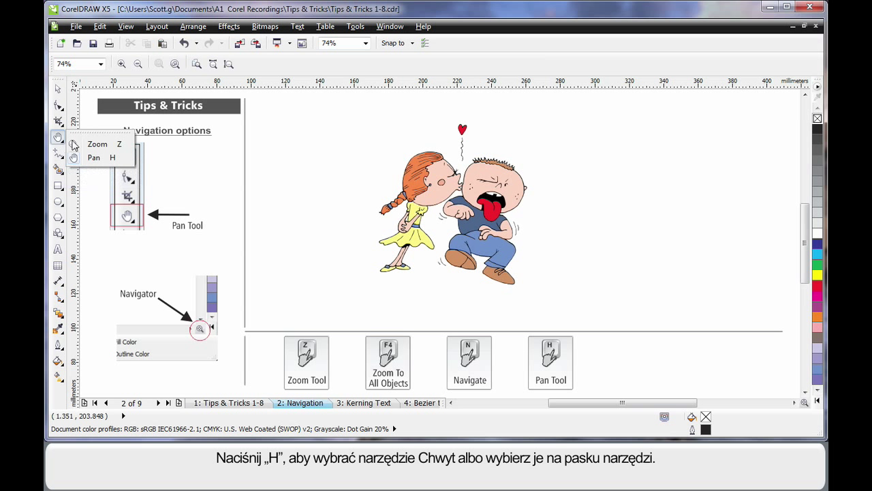
left_click(94, 158)
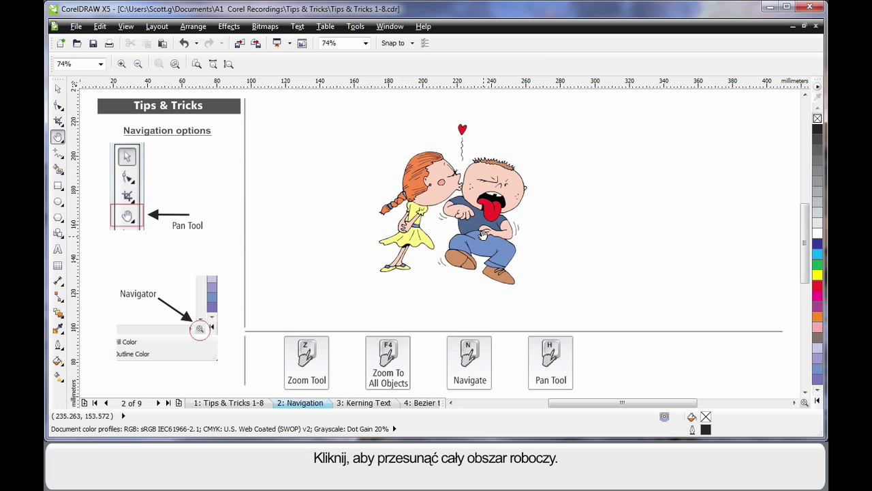
mouse_move(420, 279)
left_mouse_down()
mouse_move(463, 259)
mouse_move(466, 233)
mouse_move(415, 226)
mouse_move(372, 245)
mouse_move(369, 297)
mouse_move(425, 283)
left_mouse_up()
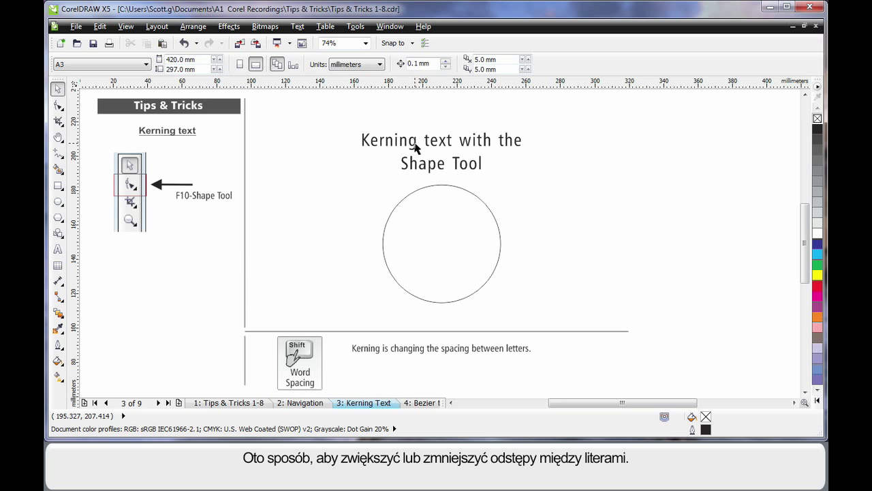
Step: Widen the letter spacing of the text "Kerning text with the Shape Tool" slightly using the Shape tool
left_click(480, 169)
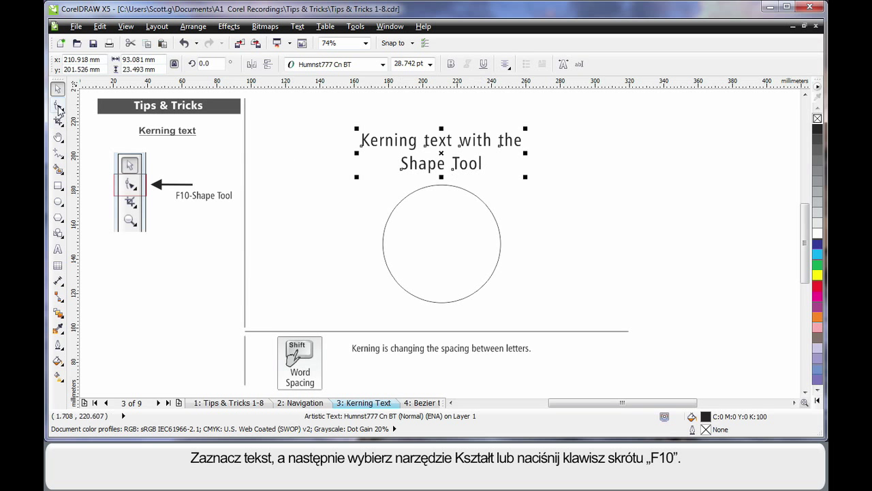
left_click(59, 109)
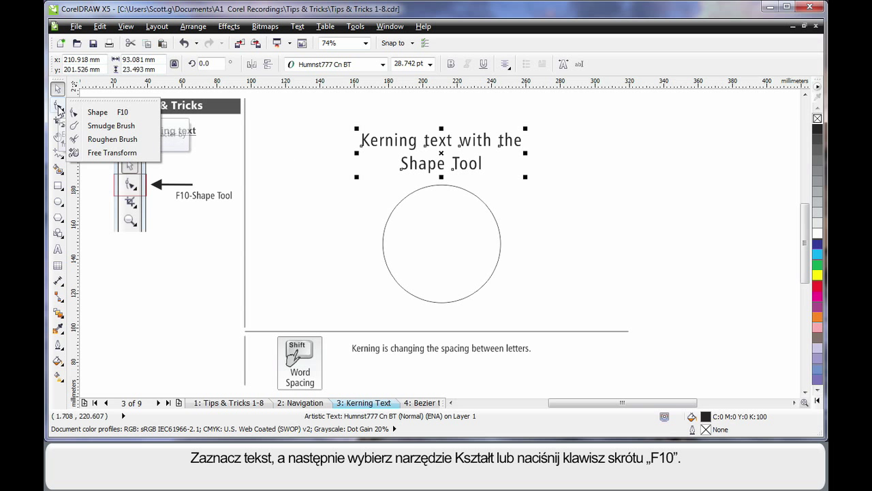
left_click(126, 113)
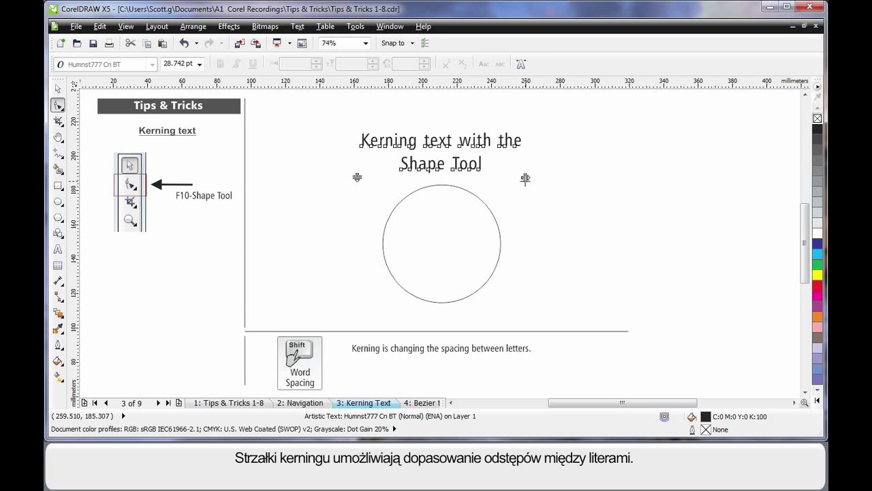
mouse_move(525, 178)
left_mouse_down()
mouse_move(652, 177)
mouse_move(493, 183)
mouse_move(529, 179)
left_mouse_up()
mouse_move(352, 177)
left_mouse_down()
mouse_move(352, 194)
mouse_move(357, 177)
left_mouse_up()
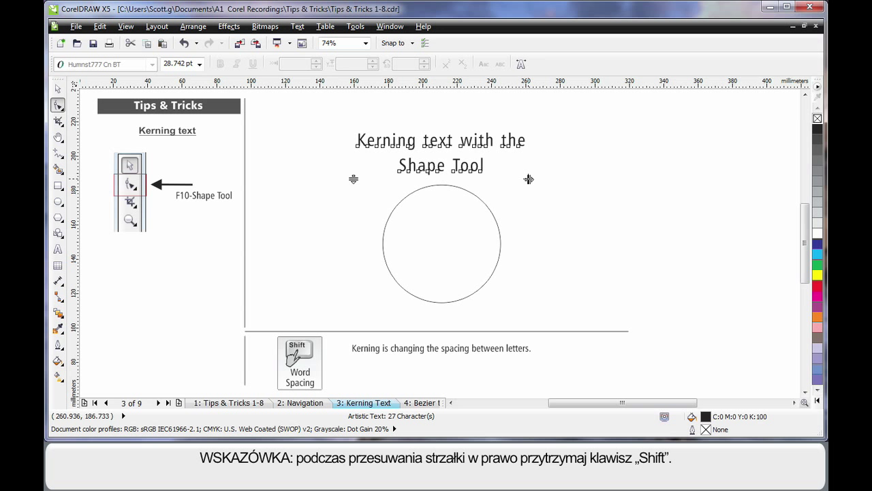
Step: Increase only the spacing between words in the heading above the circle, then return to the Pick tool
mouse_move(529, 180)
left_mouse_down()
mouse_move(592, 179)
mouse_move(532, 180)
left_mouse_up()
key("space")
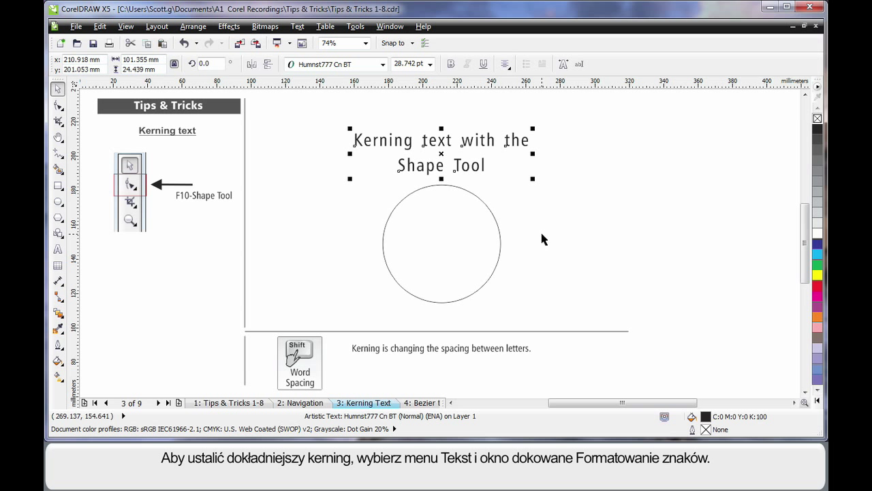
Step: Show the character formatting options and set the range kerning of the words "Shape Tool" in the heading to 90 %
left_click(297, 26)
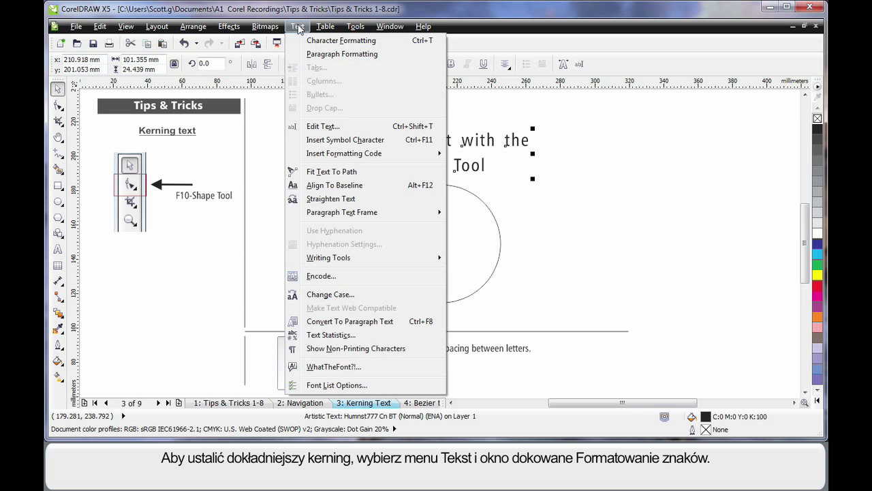
left_click(365, 42)
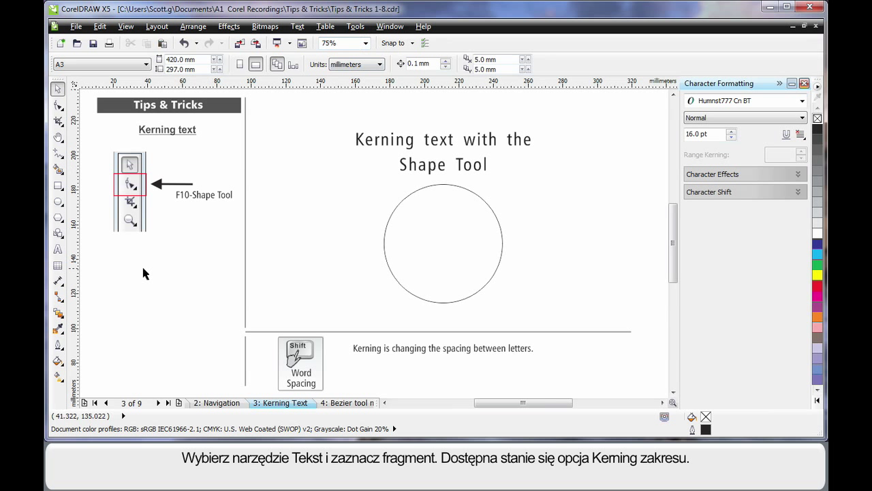
left_click(58, 250)
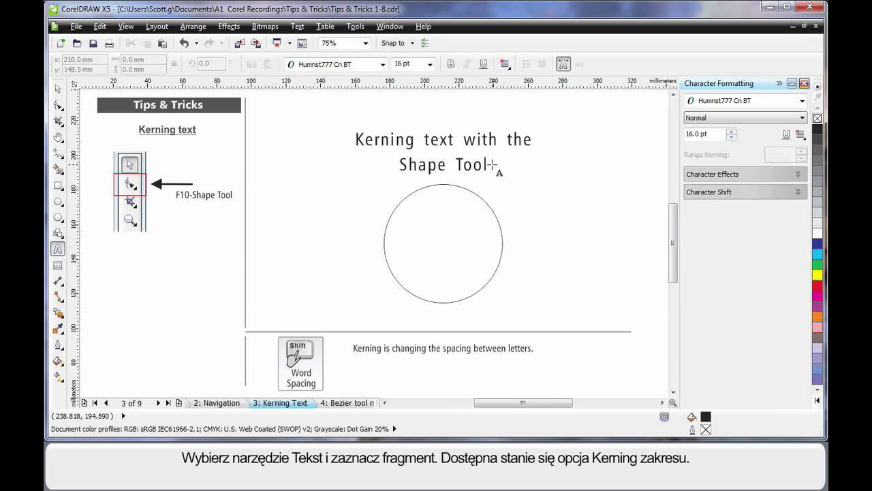
left_click_drag(487, 164, 401, 164)
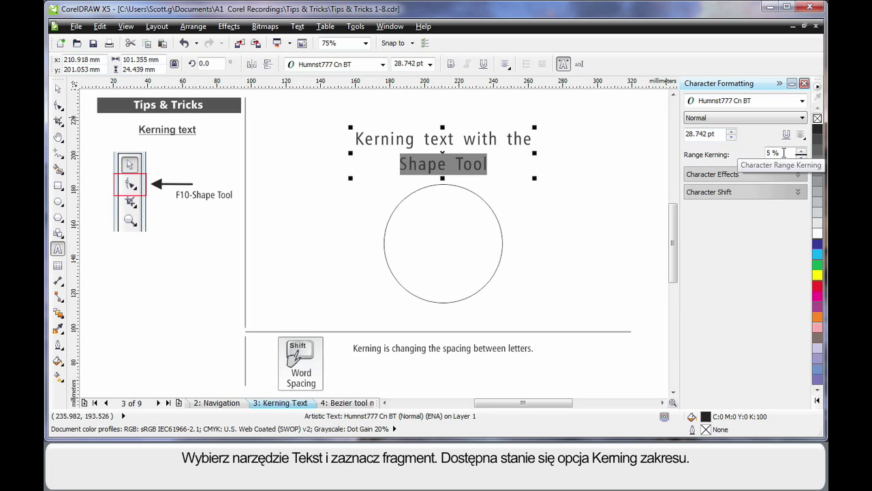
left_click(800, 151)
left_click(801, 152)
left_click(801, 151)
left_click(801, 151)
left_click(801, 151)
left_click(801, 151)
left_click(801, 151)
left_click(801, 151)
left_click(801, 151)
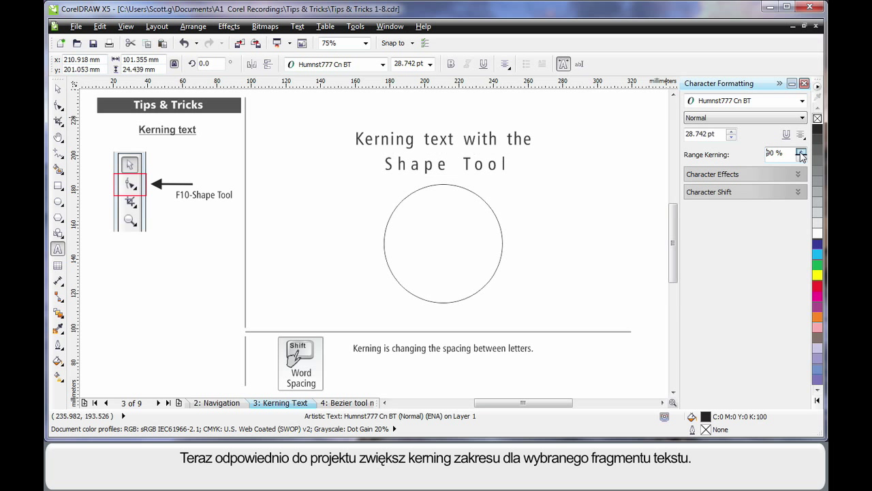
left_click(543, 180)
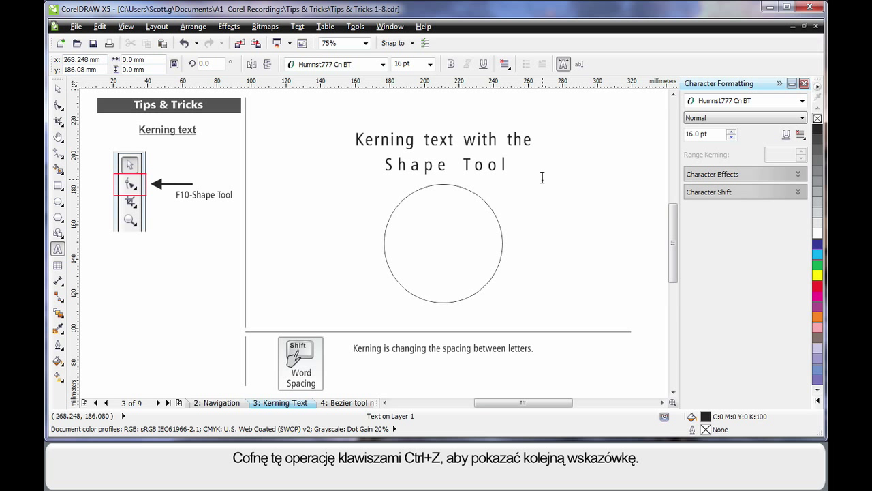
Step: Undo the range kerning and word spacing changes to the heading and switch back to the Pick tool
key("ctrl+z")
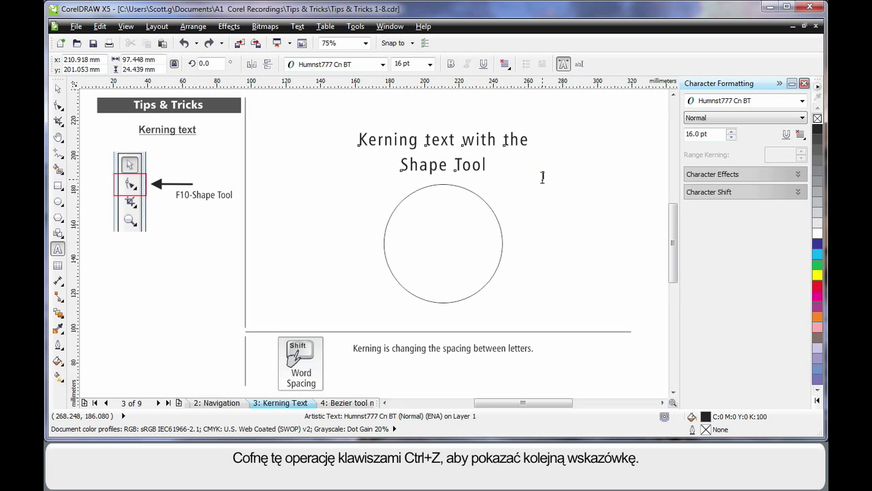
key("ctrl+space")
left_click(543, 178)
Step: Fit the text "Kerning text with the Shape Tool" to the circle's path and refresh the display
left_click(474, 170)
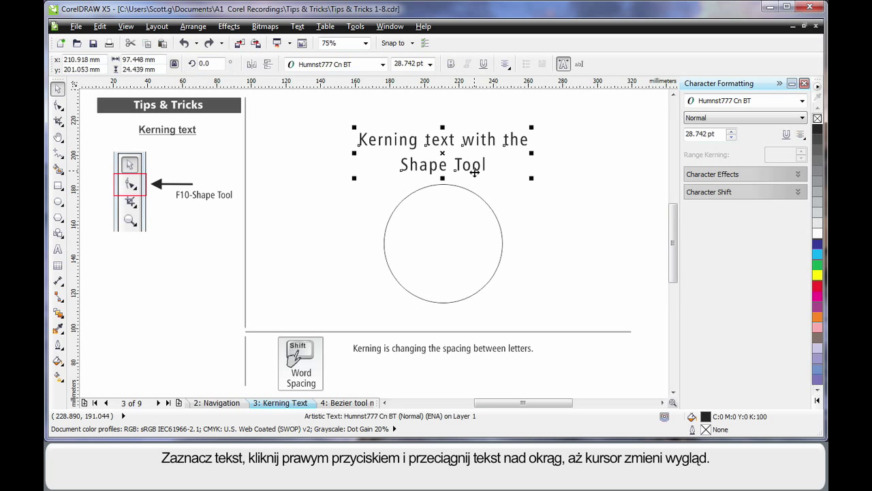
left_click_drag(474, 171, 496, 214)
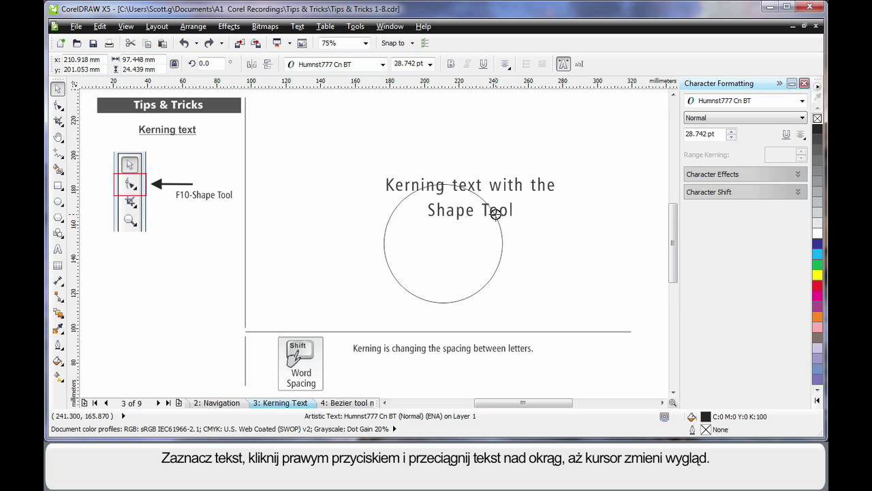
left_click_drag(496, 214, 495, 214)
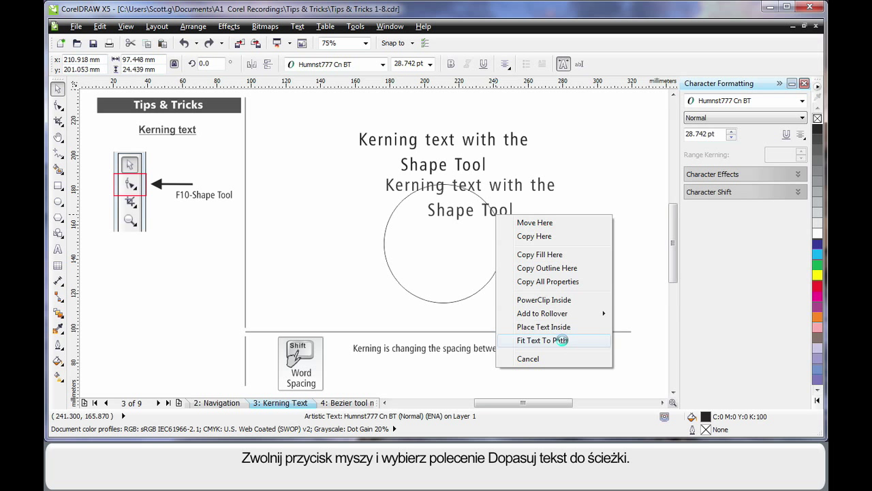
left_click(559, 340)
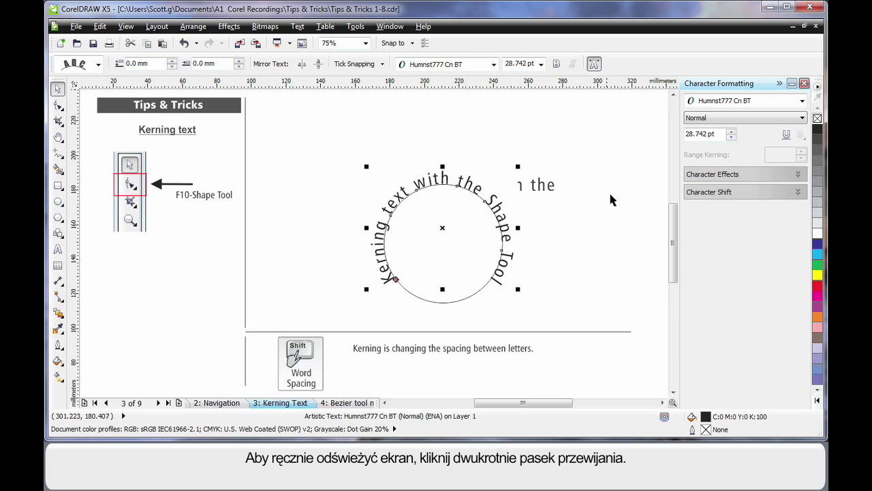
double_click(673, 249)
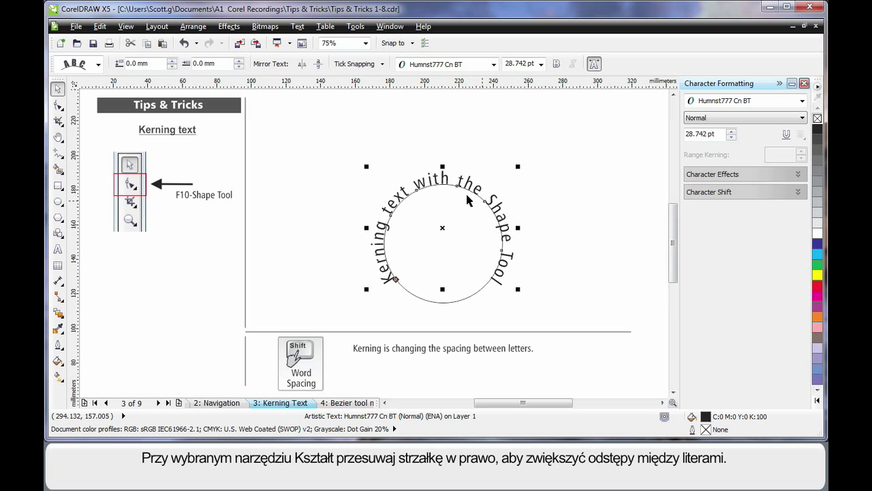
Step: Widen the letter spacing and word spacing of the text around the circle using the Shape tool
left_click(60, 107)
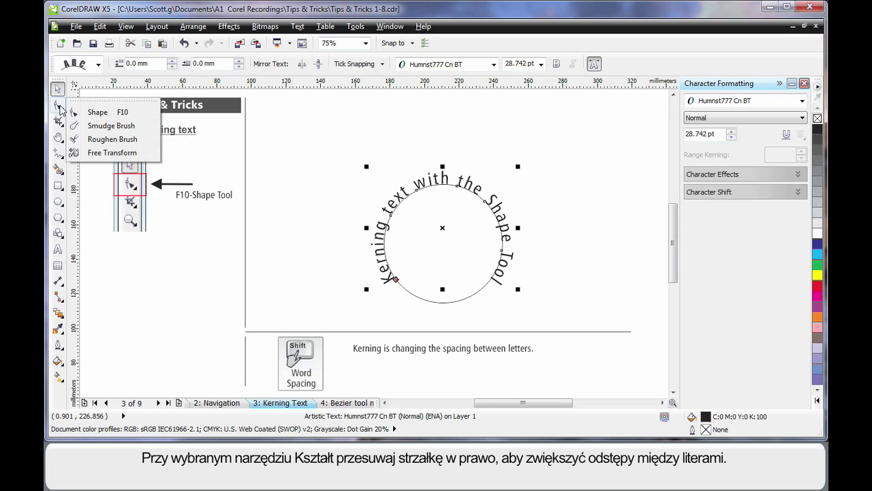
left_click(126, 114)
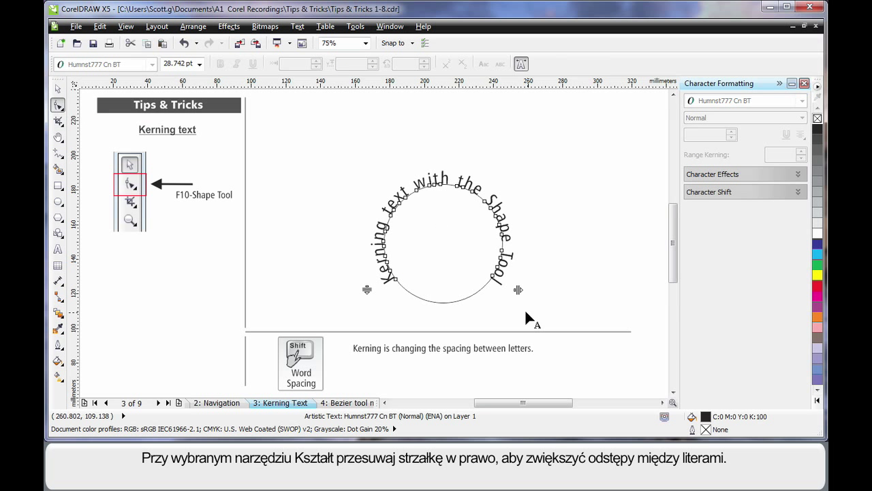
left_click_drag(540, 289, 500, 316)
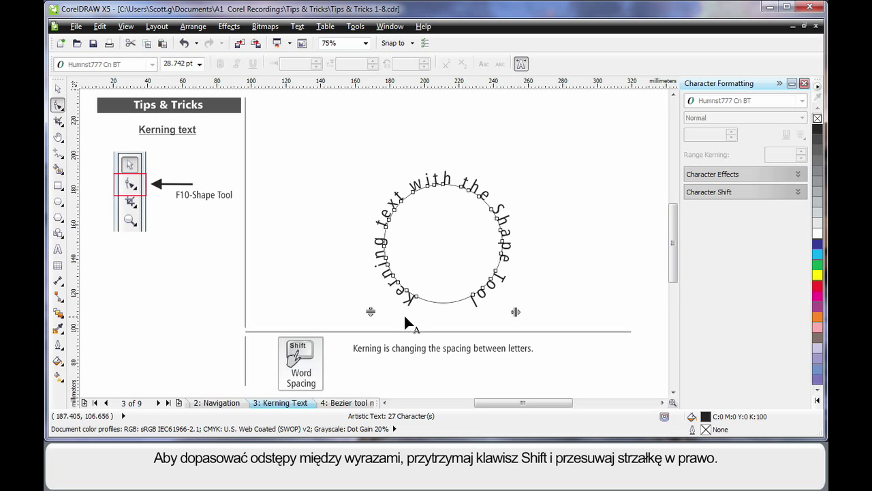
left_click_drag(515, 312, 523, 315)
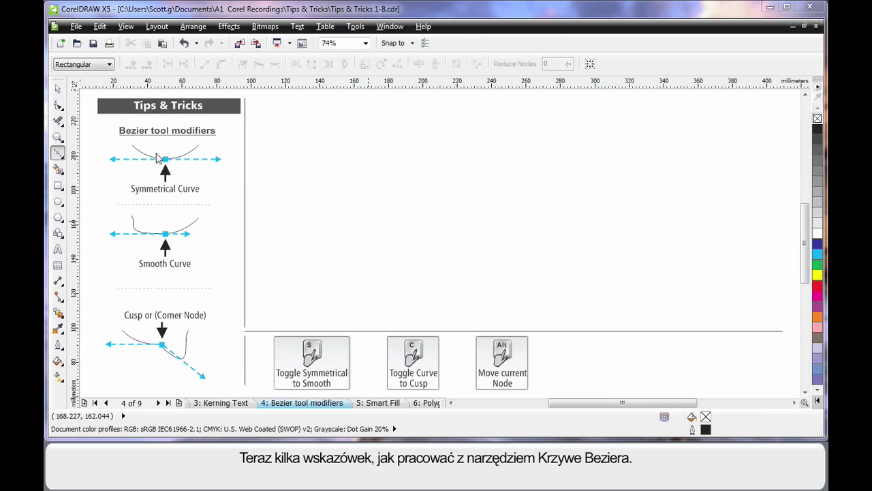
Step: Draw a curve with the Bézier tool through three symmetrical nodes, running right along the lower part of the drawing area and curving upward
left_click(62, 159)
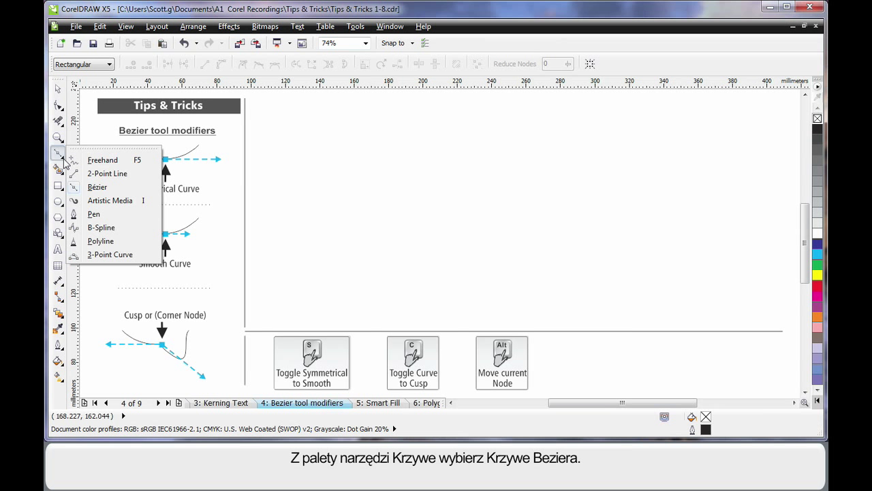
left_click(97, 187)
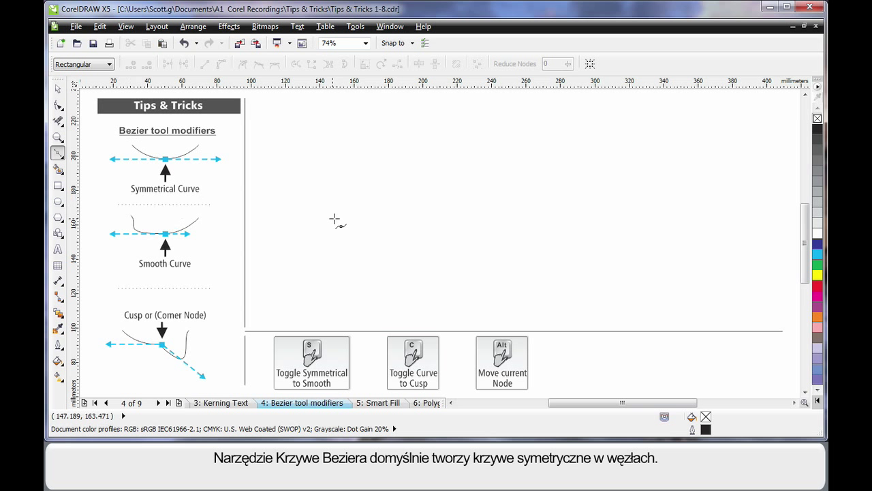
left_click_drag(337, 298, 402, 298)
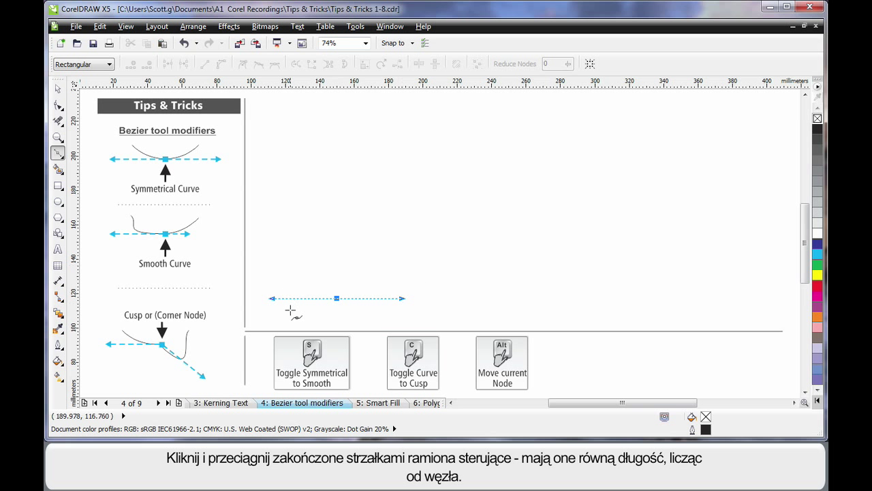
left_click_drag(595, 294, 632, 264)
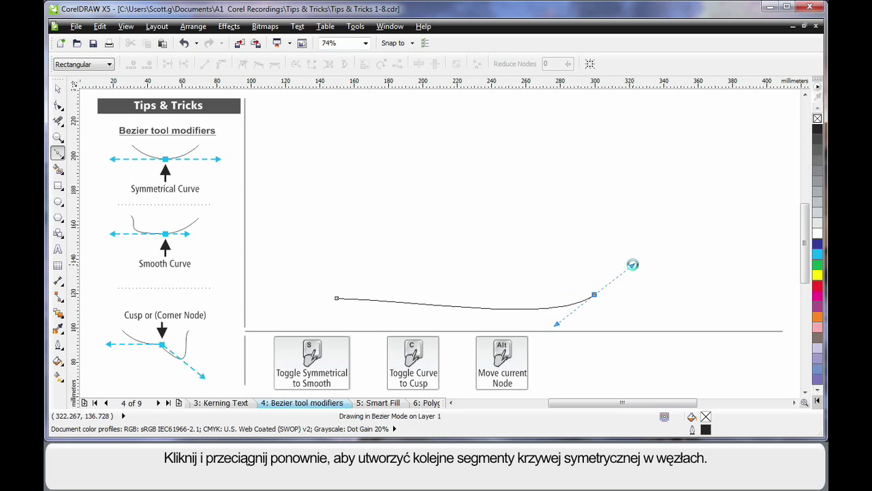
left_click_drag(642, 222, 635, 181)
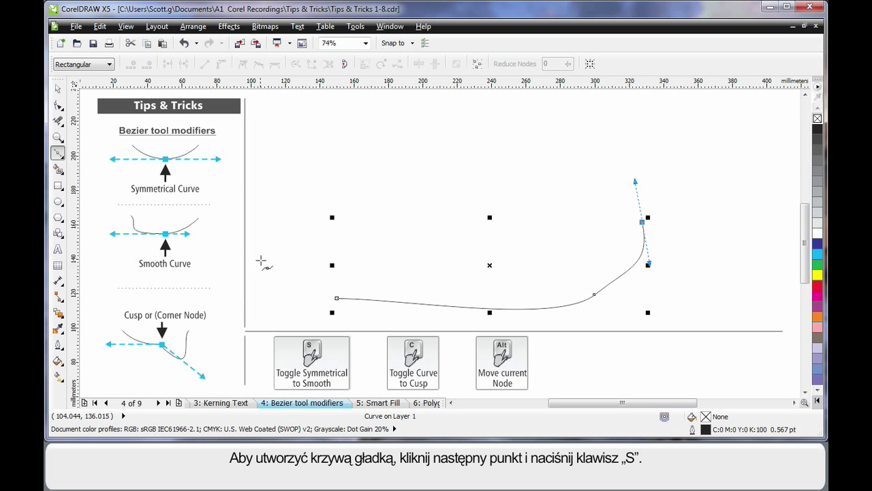
Step: Extend the Bézier curve with a smooth node at its upper right, toggling symmetrical to smooth, and add another node at its upper left
left_click(583, 148)
mouse_move(583, 148)
left_mouse_down()
mouse_move(506, 147)
mouse_move(460, 179)
mouse_move(443, 211)
mouse_move(422, 162)
mouse_move(444, 133)
mouse_move(449, 170)
mouse_move(393, 165)
mouse_move(564, 146)
mouse_move(499, 171)
mouse_move(462, 171)
mouse_move(564, 148)
mouse_move(360, 147)
mouse_move(351, 157)
left_mouse_up()
key("s")
key("s")
left_click(351, 157)
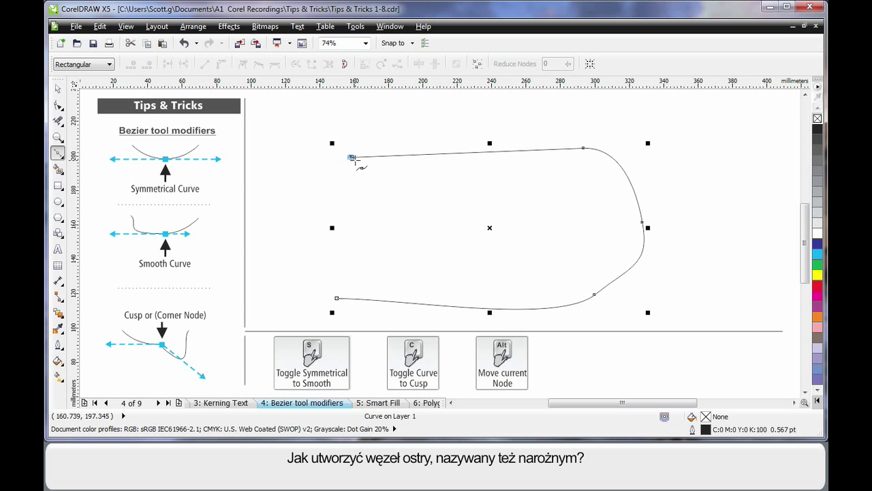
Step: Turn the curve's upper-left node into a cusp with a long handle pointing right, and add a further node below left, repositioning it slightly downward
left_click_drag(351, 158, 359, 202)
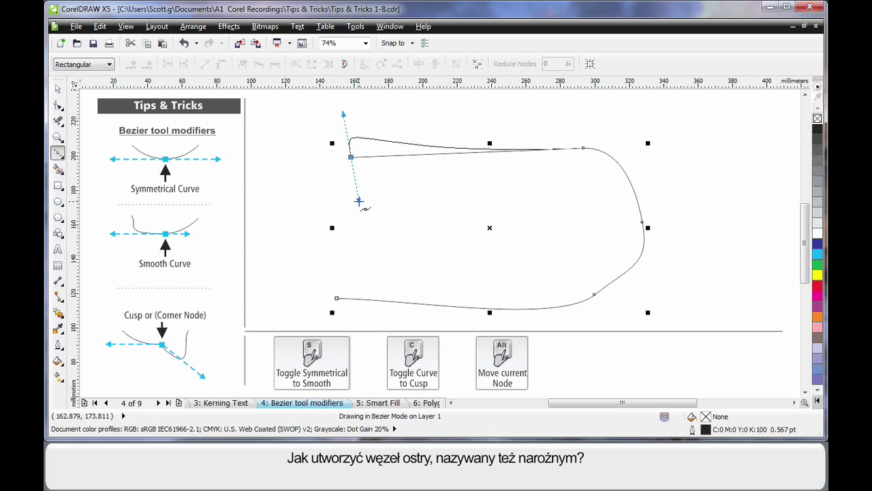
left_click_drag(359, 202, 600, 177)
key("c")
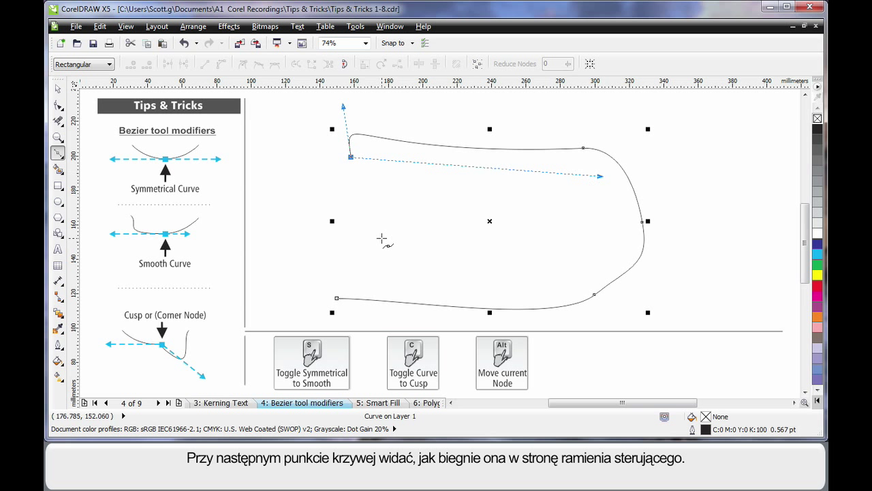
left_click(288, 240)
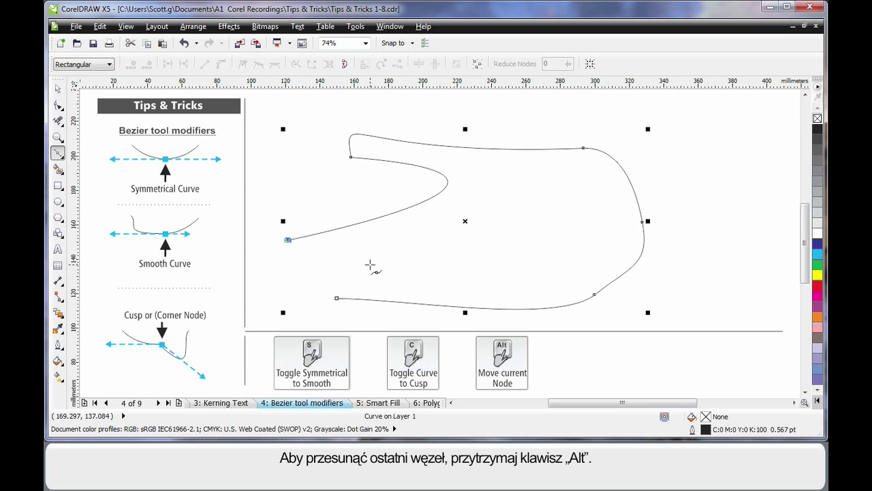
mouse_move(289, 240)
left_mouse_down()
mouse_move(323, 248)
mouse_move(557, 204)
mouse_move(508, 273)
mouse_move(388, 260)
mouse_move(295, 283)
mouse_move(335, 295)
mouse_move(295, 267)
left_mouse_up()
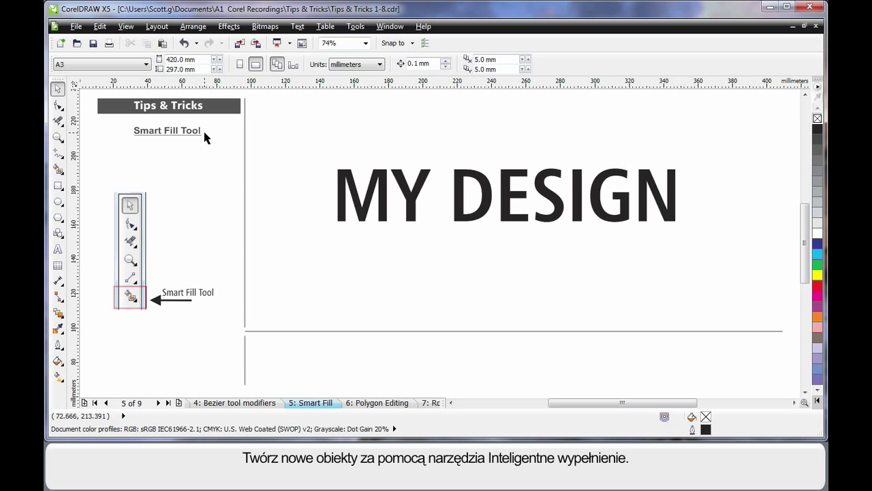
Step: Draw a rectangle about 207.5 × 20 mm across the lower half of MY DESIGN and Smart Fill its overlap with the letters MY
left_click(58, 187)
left_click_drag(331, 201, 688, 235)
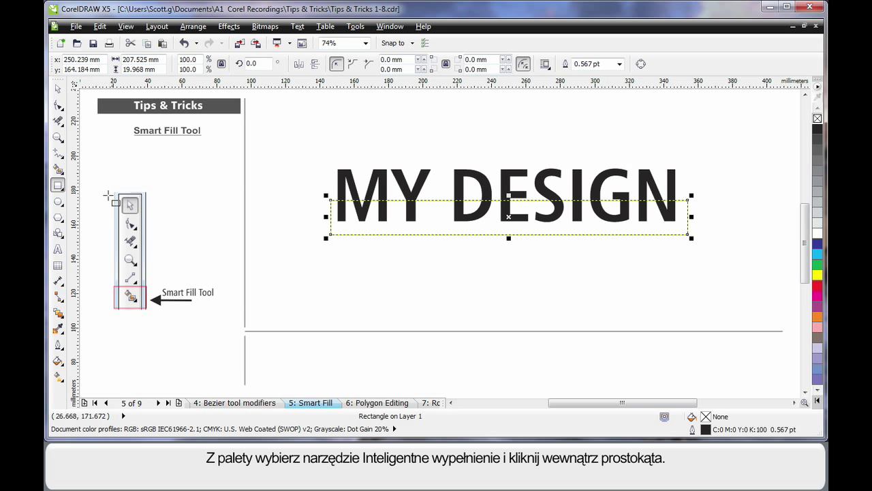
left_click(58, 172)
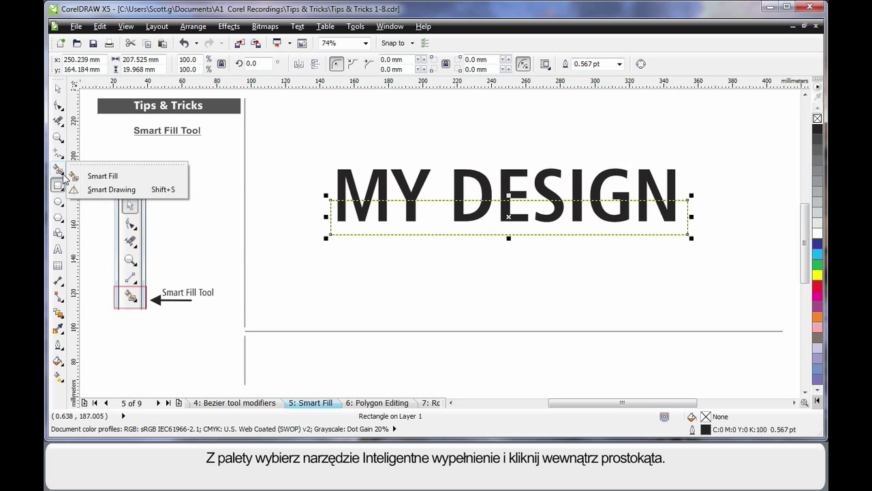
left_click(102, 176)
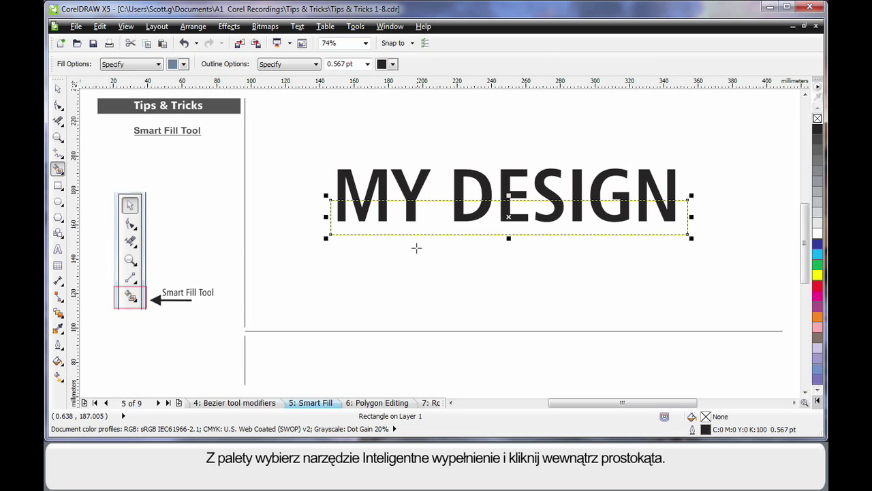
left_click(341, 209)
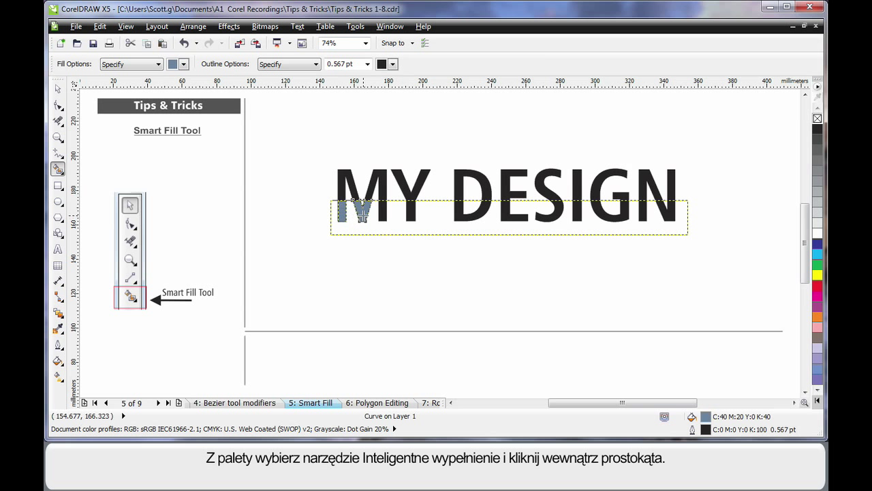
left_click(383, 218)
left_click(411, 213)
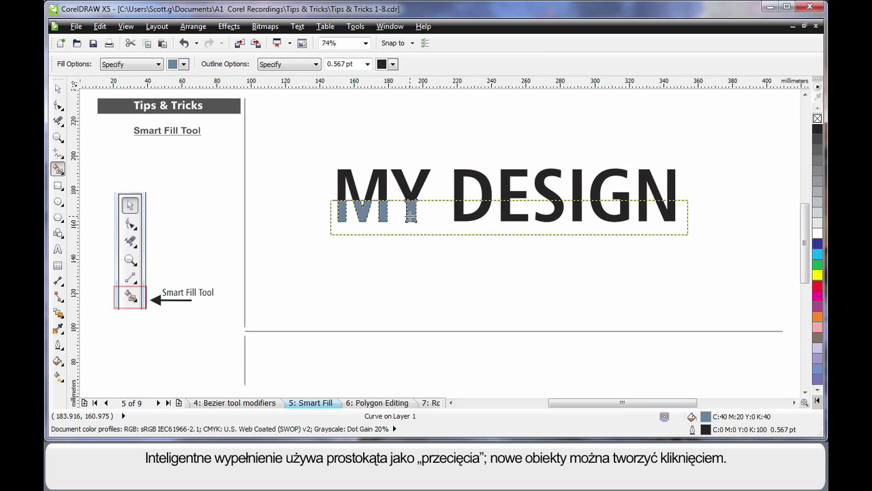
Step: Create Smart Fill objects from the lower parts of the letters in DESIGN where the rectangle overlaps them
left_click(460, 217)
left_click(512, 217)
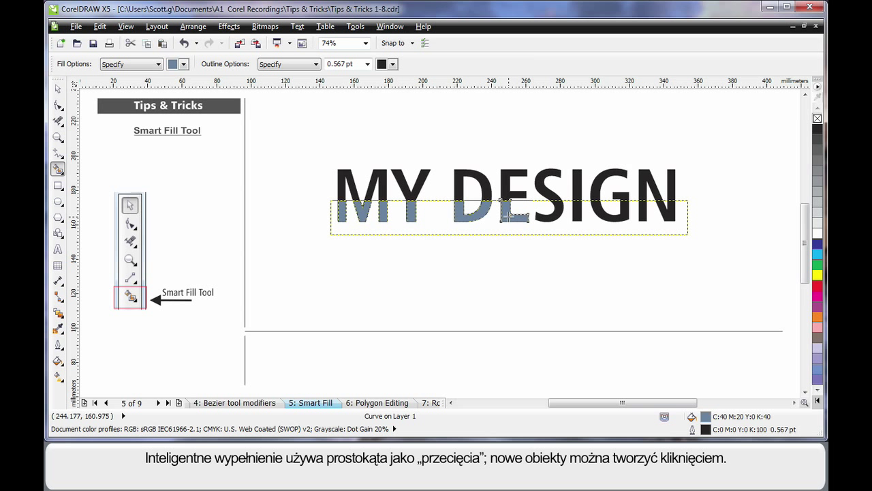
left_click(552, 217)
left_click(579, 217)
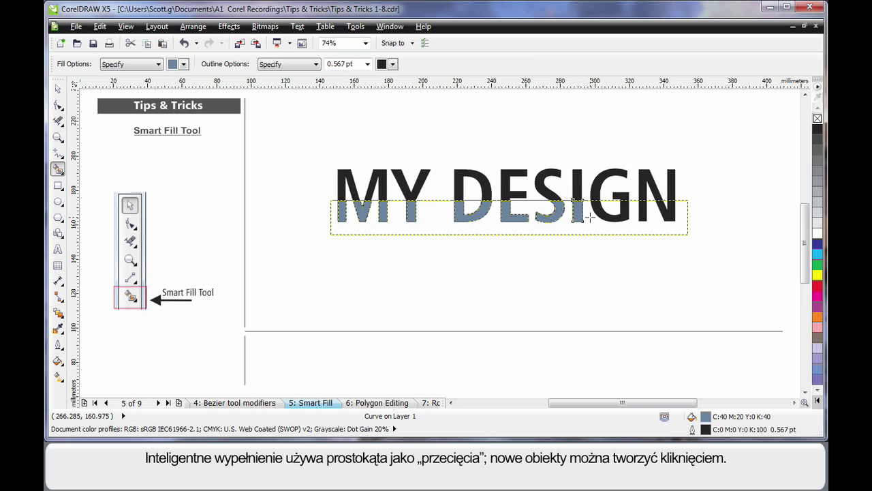
left_click(617, 216)
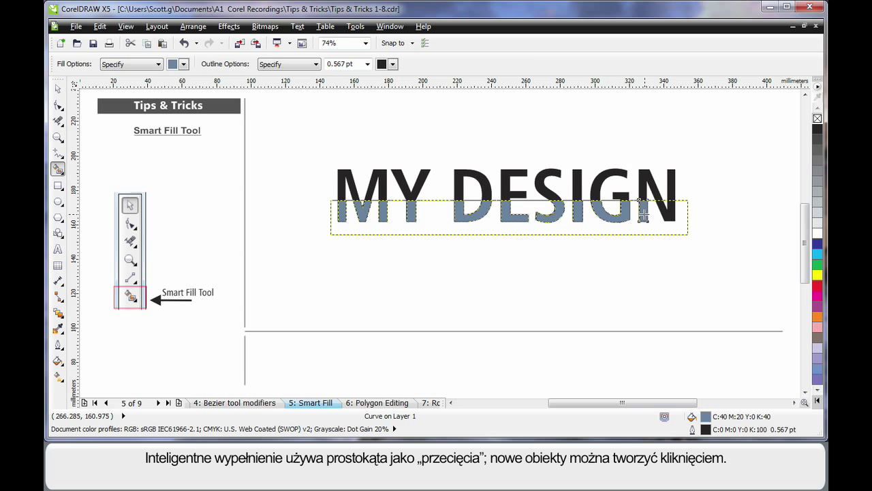
left_click(669, 215)
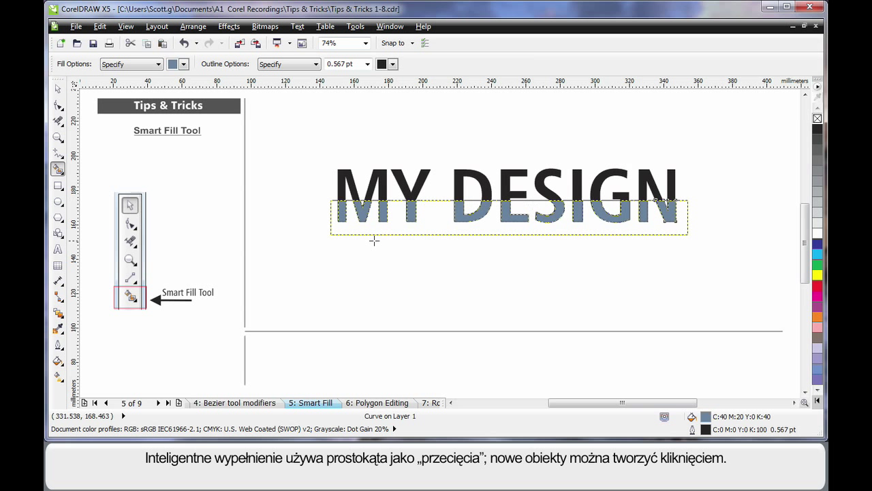
Step: Select all the Smart Fill letter pieces, flip them down into a flattened reflection about 7 mm high below the text, and skew it right
key("space")
left_click(659, 243)
left_click_drag(713, 192, 324, 235)
left_click_drag(506, 197, 523, 241)
left_click(511, 239)
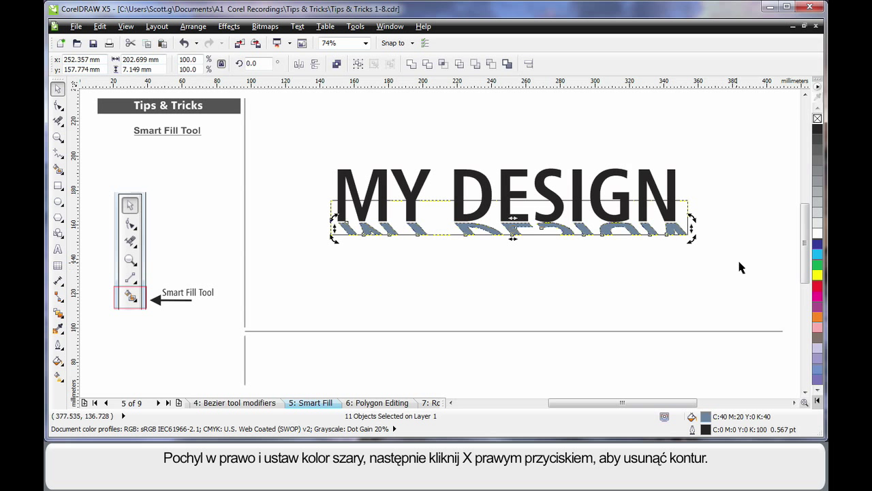
Step: Fill the reflected letter pieces with 40% black and remove their outline
left_click(818, 192)
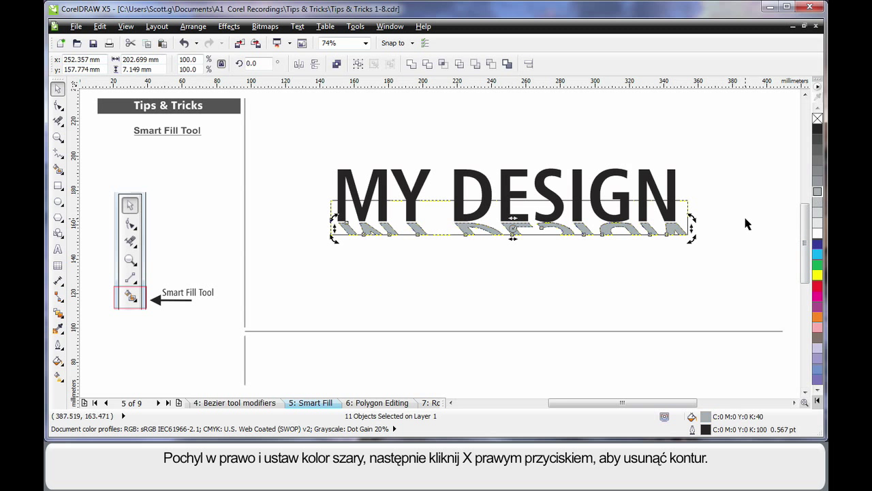
right_click(817, 118)
left_click(722, 192)
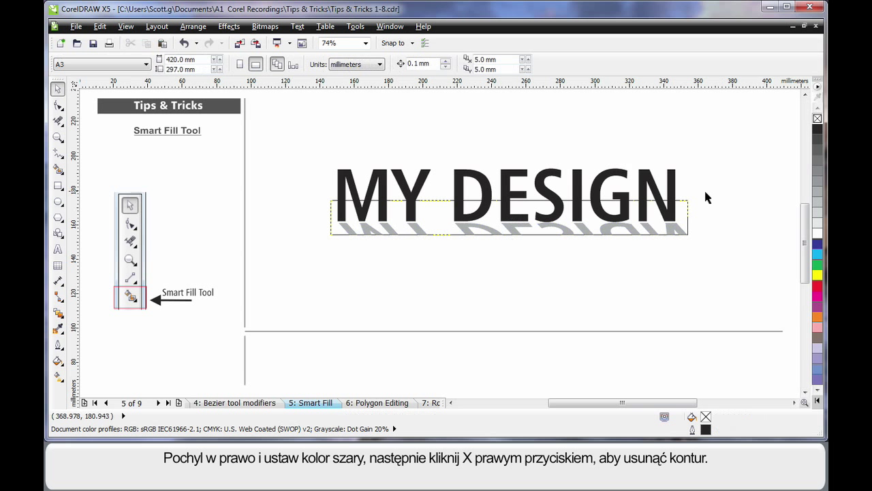
Step: Reduce the rectangle's height to about 12.5 mm from its top edge, then give it a 10% black fill without outline and send it to the back
left_click(688, 204)
left_click_drag(509, 201, 511, 213)
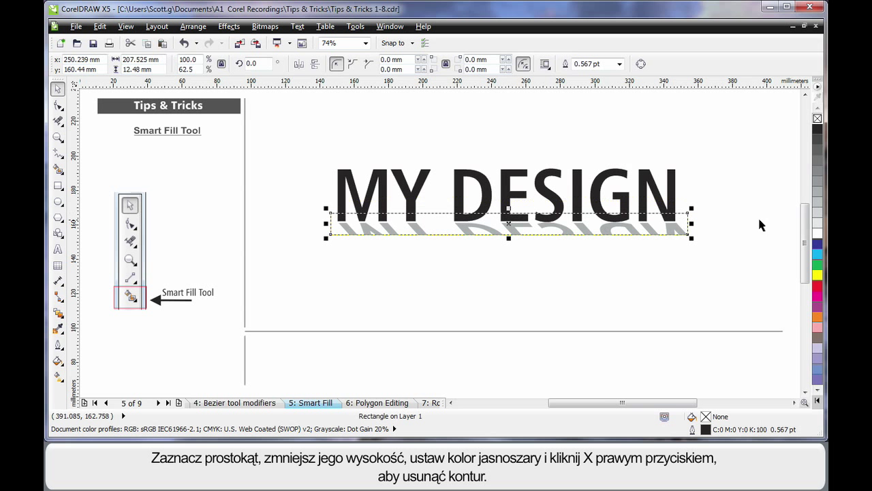
left_click(815, 215)
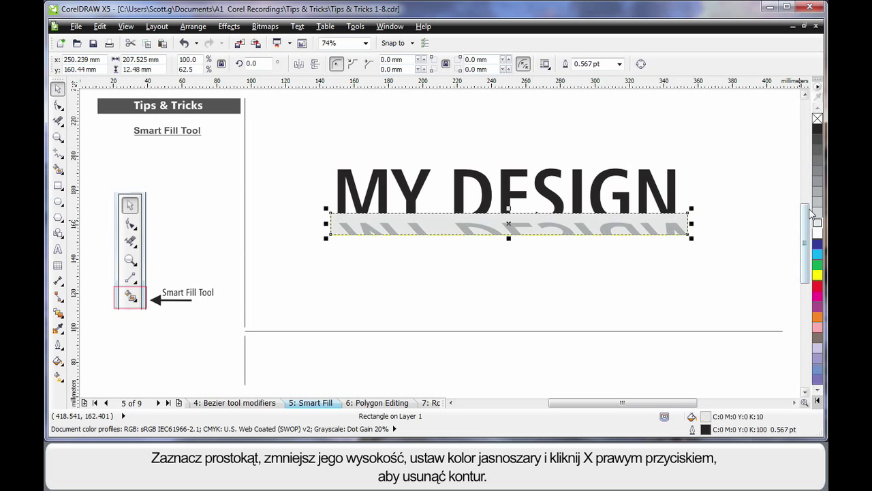
right_click(817, 118)
key("shift+Page_Down")
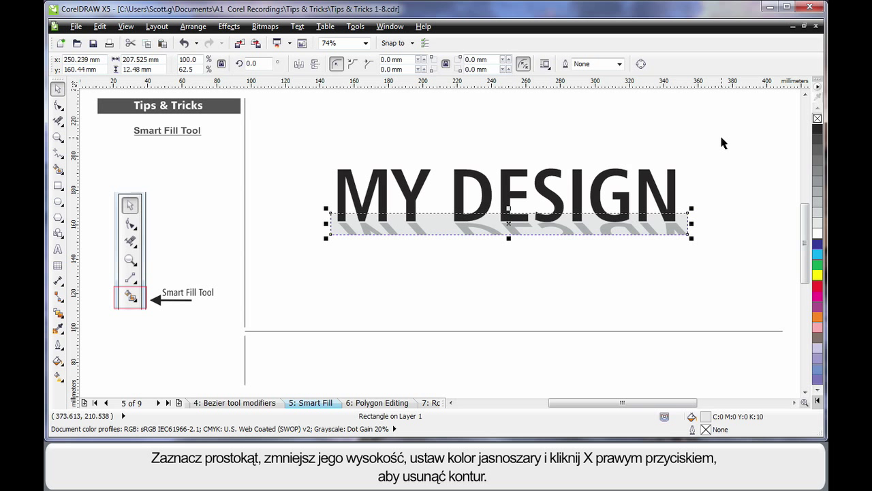
left_click(705, 182)
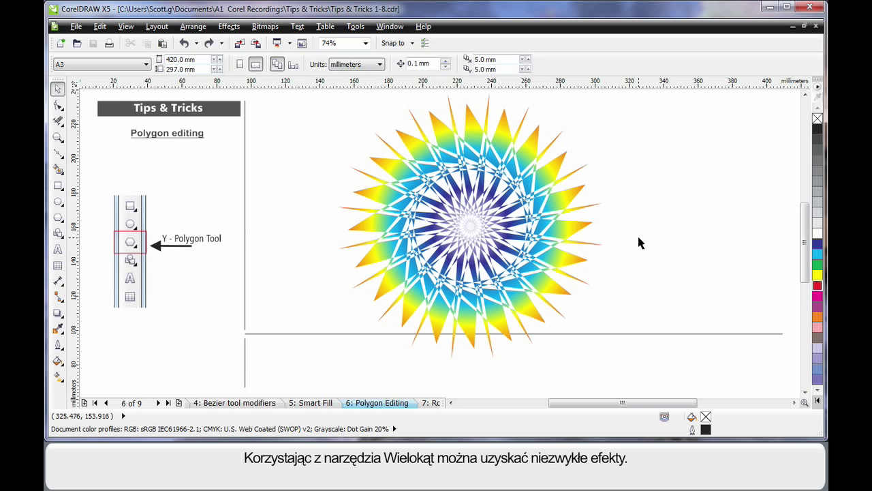
Step: Delete the multicoloured polygon and draw a regular 25-sided polygon about 119 mm wide in the middle of the drawing area
left_click(551, 228)
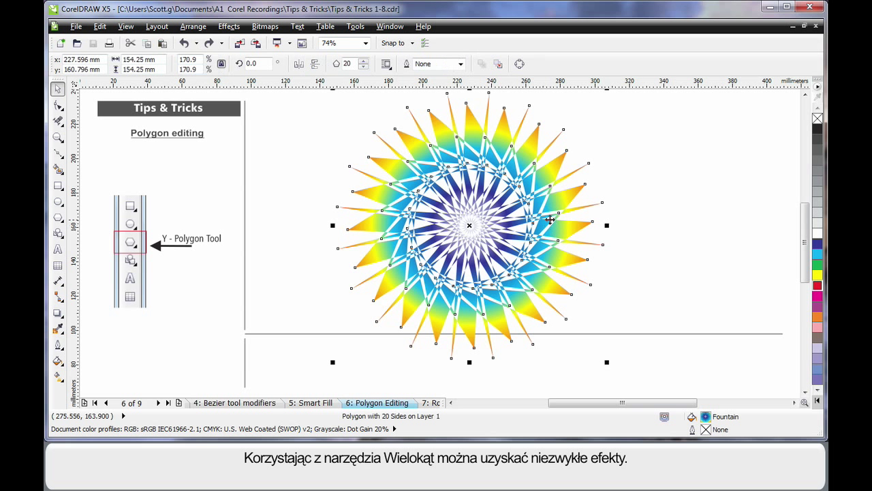
key("Delete")
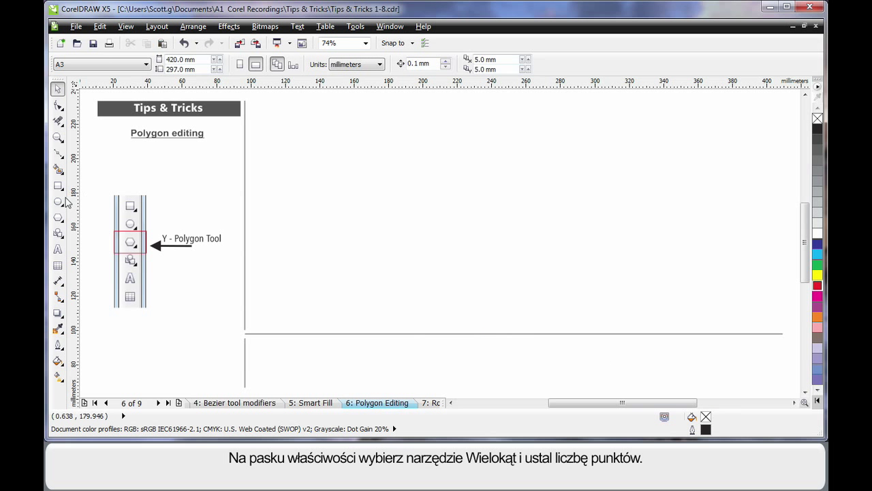
left_click(57, 218)
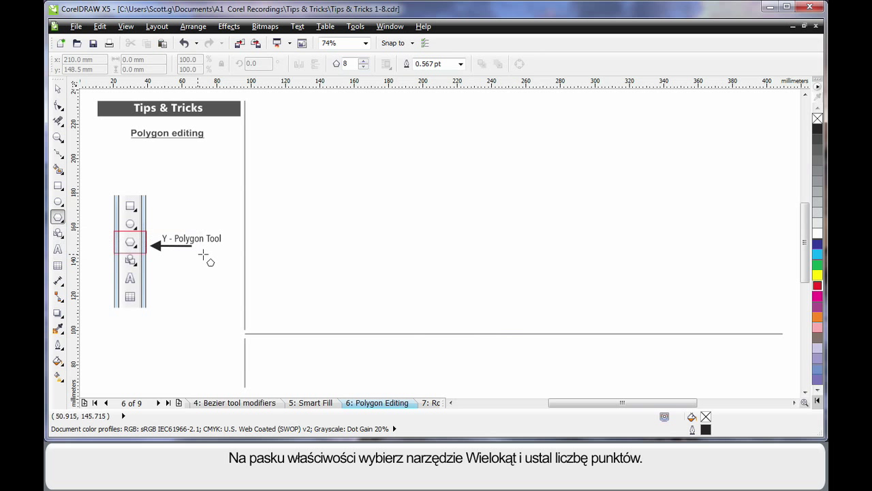
left_click(351, 63)
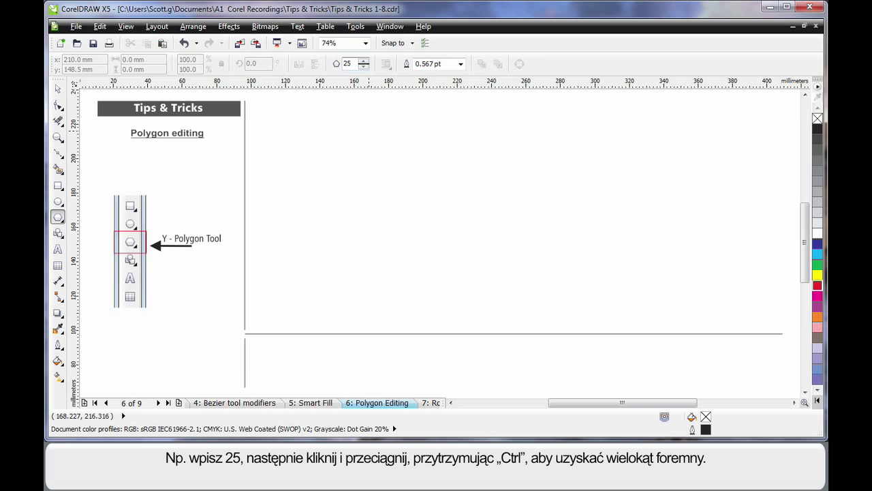
left_click_drag(368, 129, 577, 273)
left_click_drag(577, 272, 578, 272)
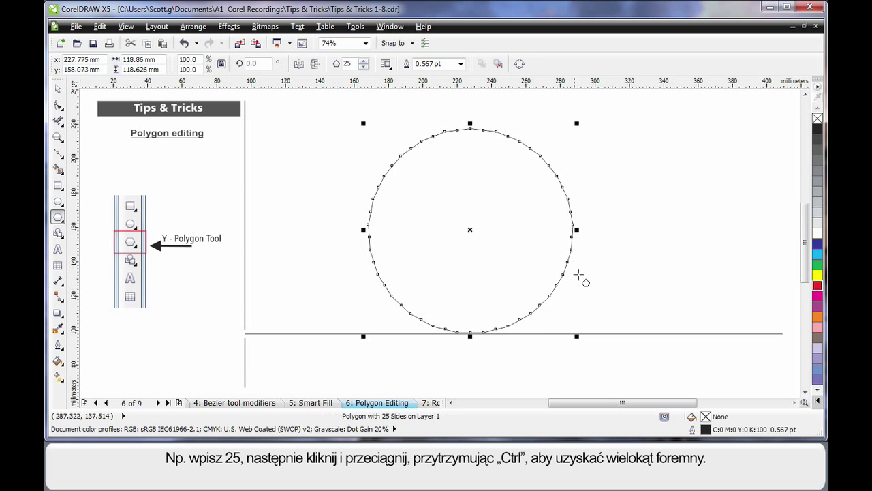
left_click_drag(469, 230, 475, 218)
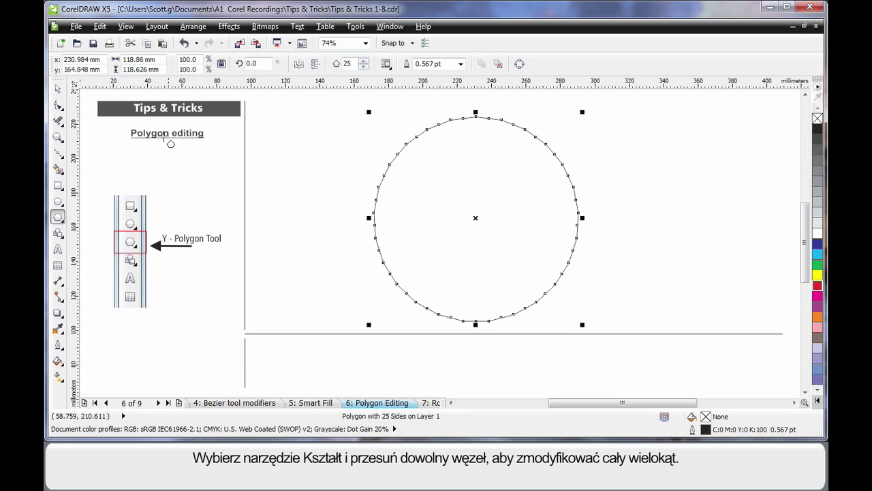
Step: Pull a polygon node outward with the Shape tool to form a spiked star, and add a node on both sides of its spikes
left_click(59, 106)
left_click_drag(415, 139, 397, 138)
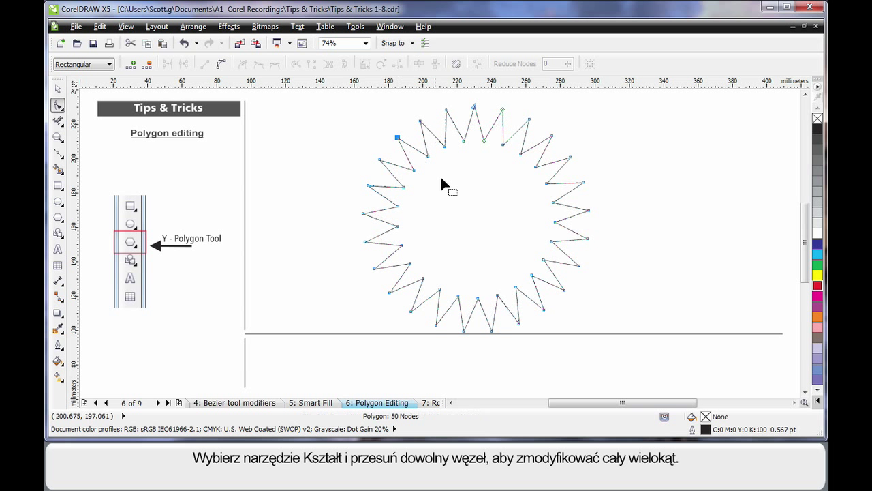
double_click(412, 148)
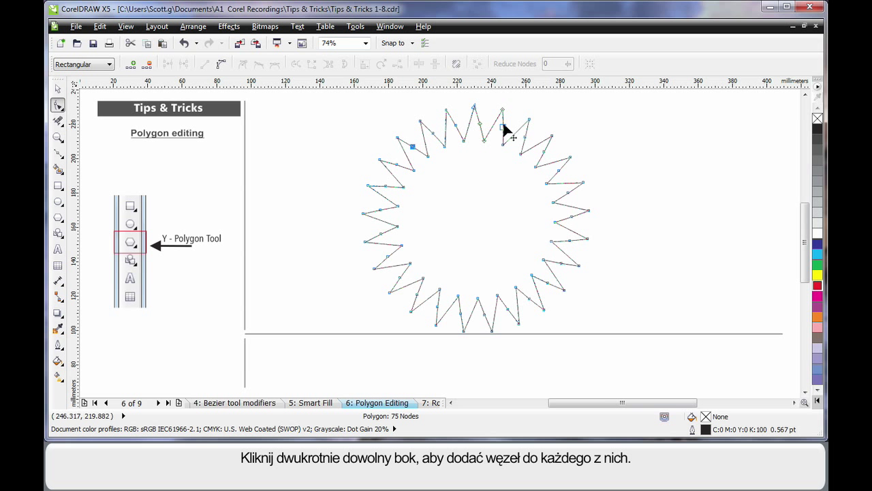
double_click(391, 178)
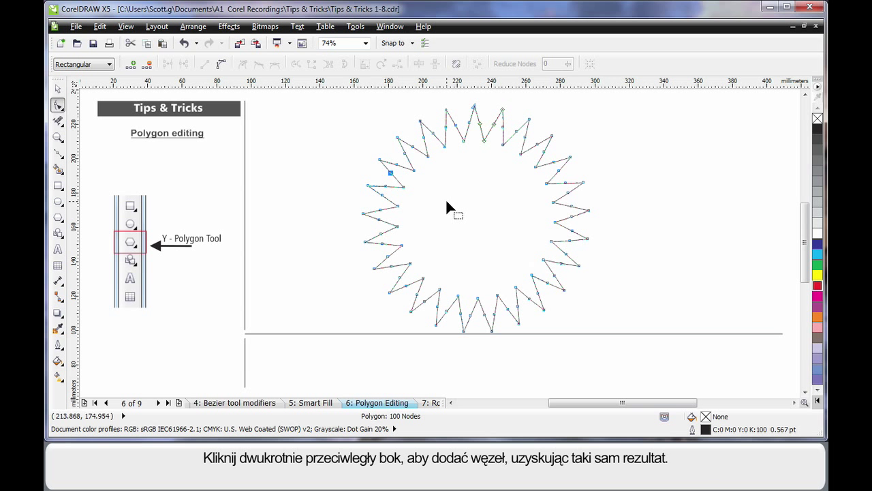
Step: Add another node on the opposite side of the polygon's spikes and move the nodes to form a gear with square teeth
double_click(407, 169)
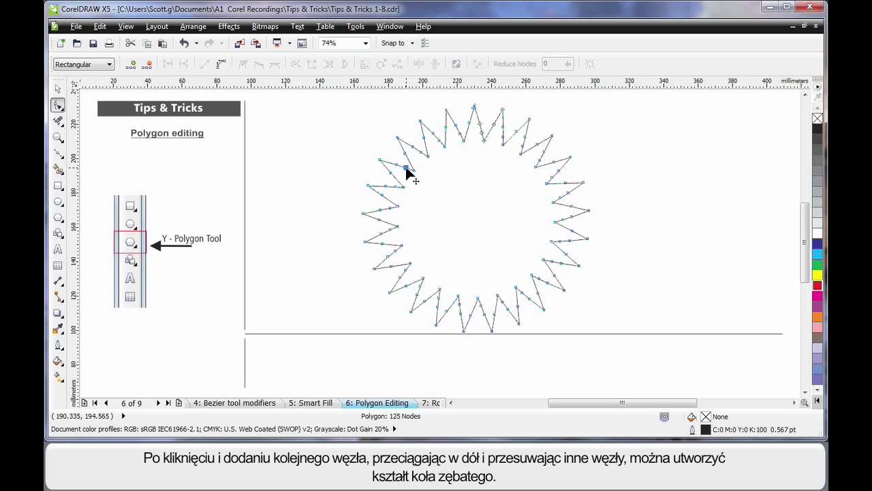
left_click_drag(405, 170, 383, 169)
left_click(436, 181)
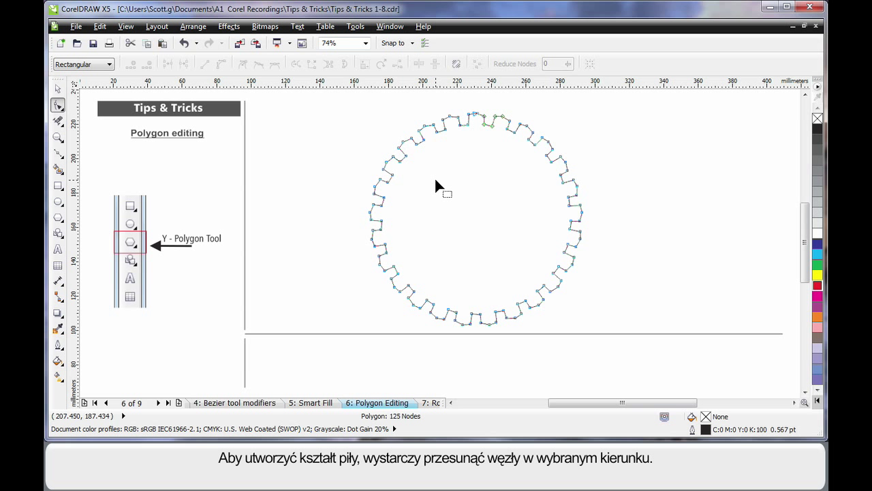
Step: Shift the gear's tooth nodes sideways with the Shape tool to form slanted saw-blade teeth, then deselect the polygon
mouse_move(434, 126)
left_mouse_down()
mouse_move(425, 128)
mouse_move(435, 137)
left_mouse_up()
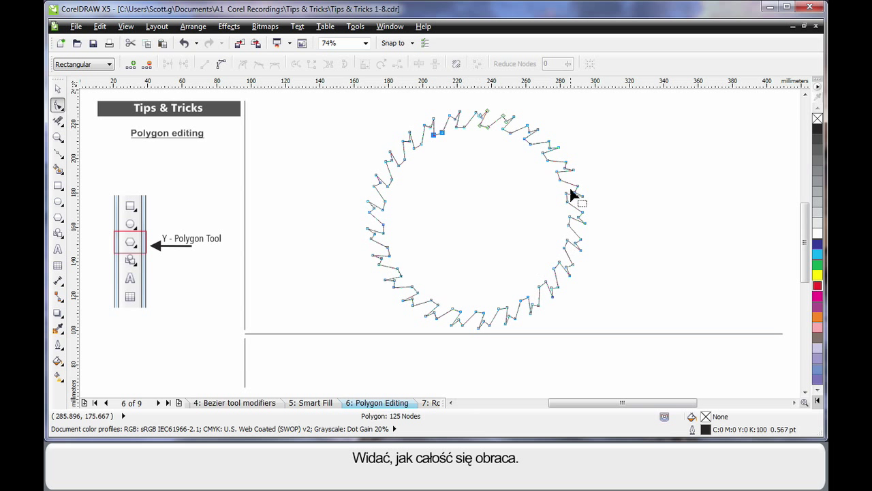
key("space")
key("Escape")
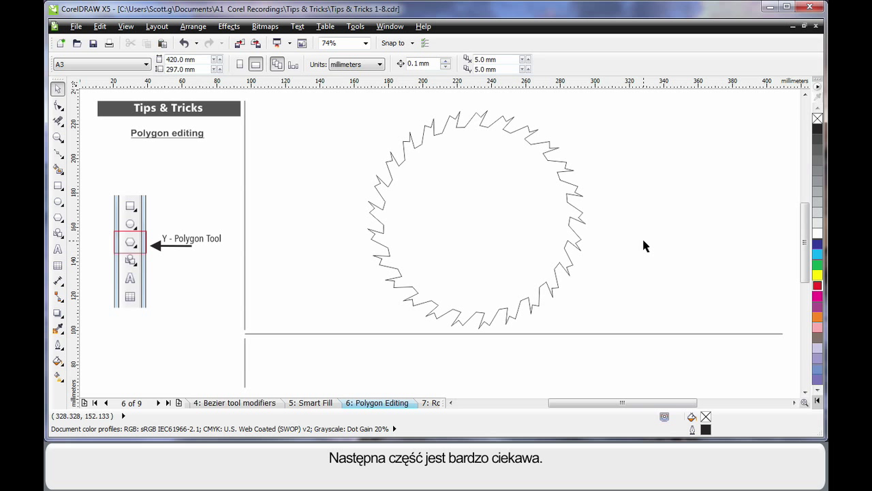
Step: Apply a horizontal interactive fountain fill to the saw blade, add red, yellow, light blue and pink colour stops, and make the fill Radial
left_click(580, 222)
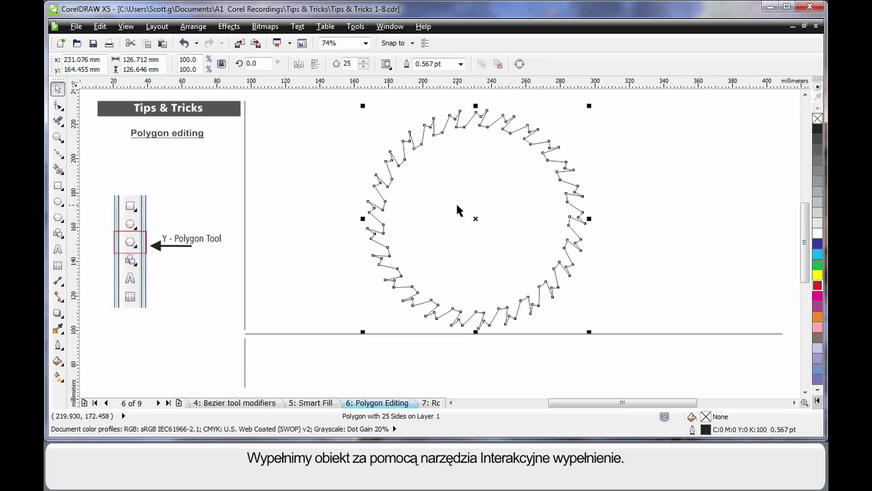
left_click(62, 379)
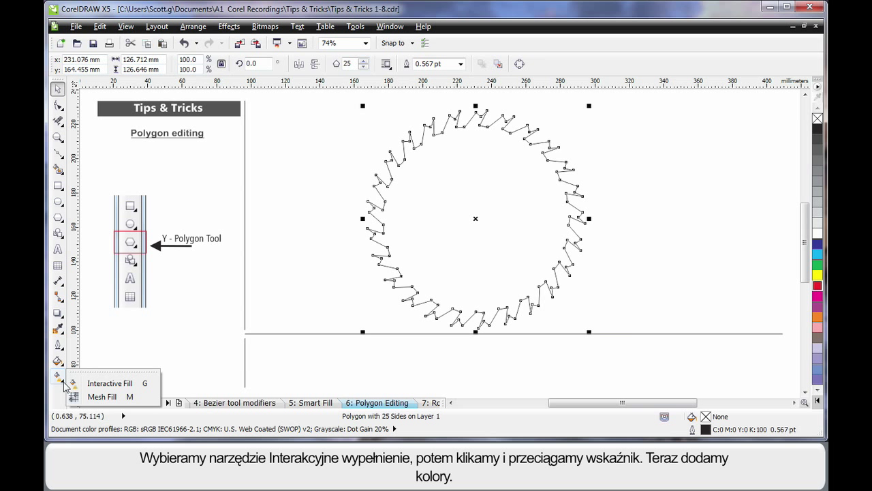
left_click(106, 384)
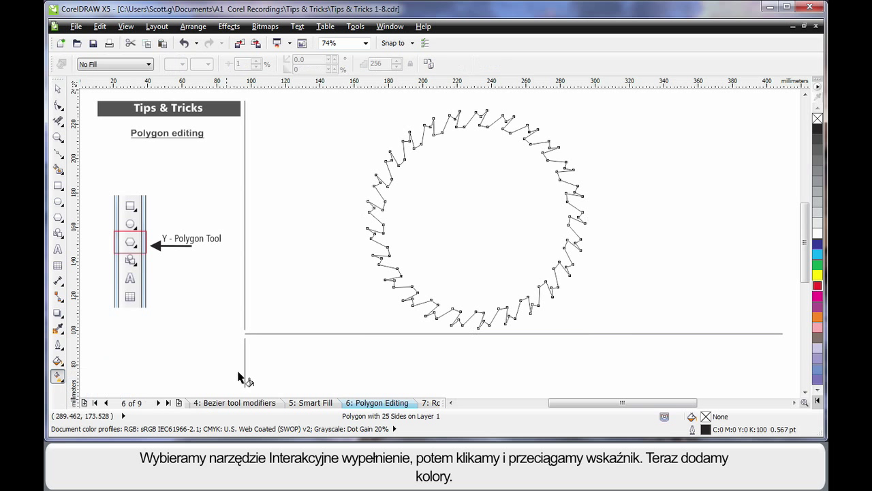
left_click_drag(354, 213, 603, 216)
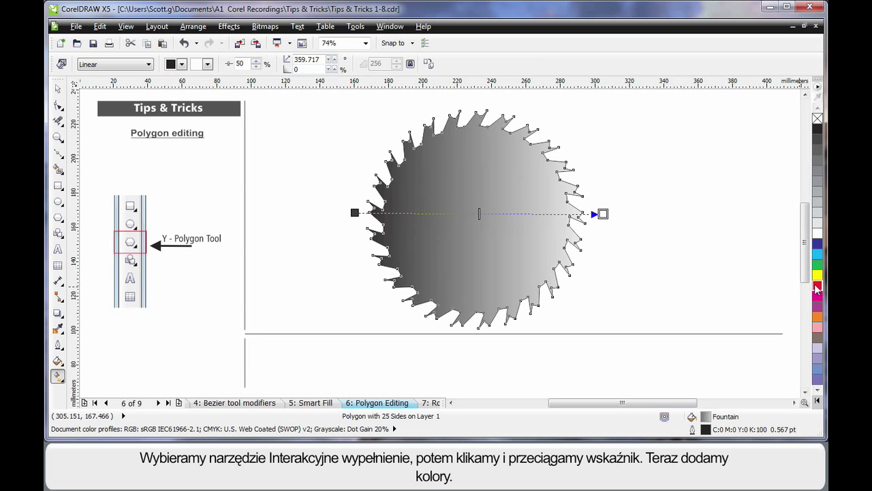
left_click_drag(492, 216, 538, 215)
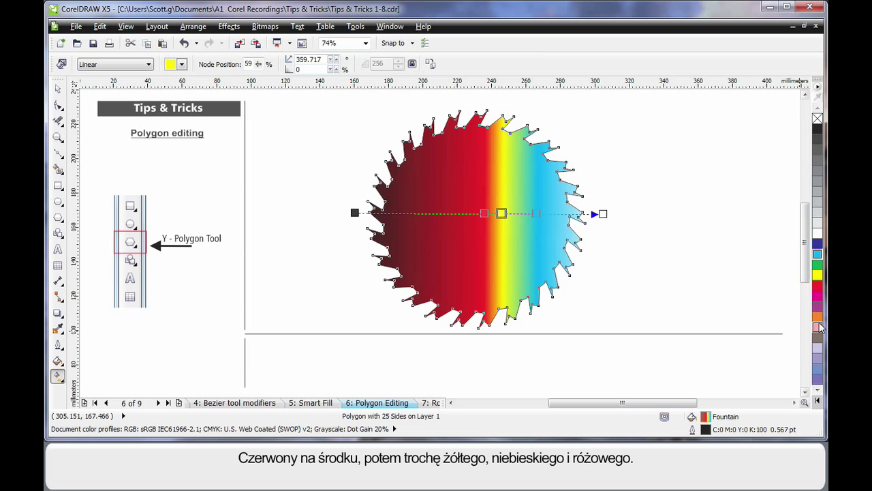
left_click_drag(818, 327, 570, 215)
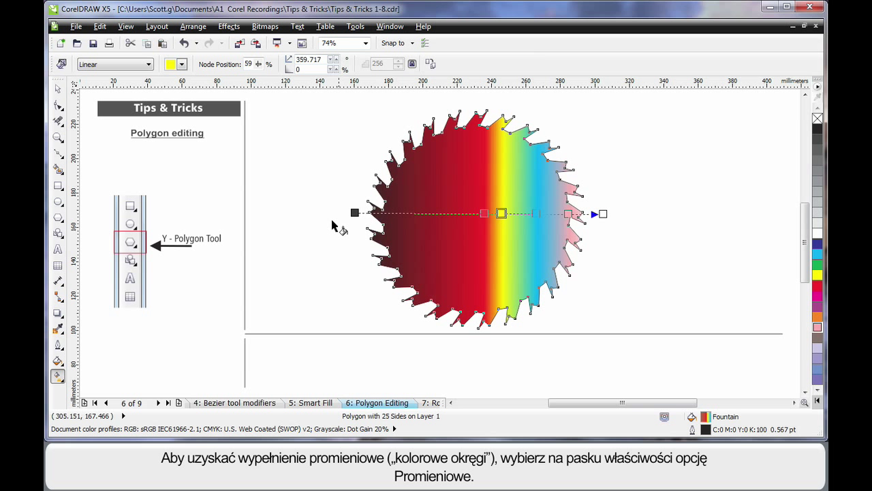
left_click(150, 66)
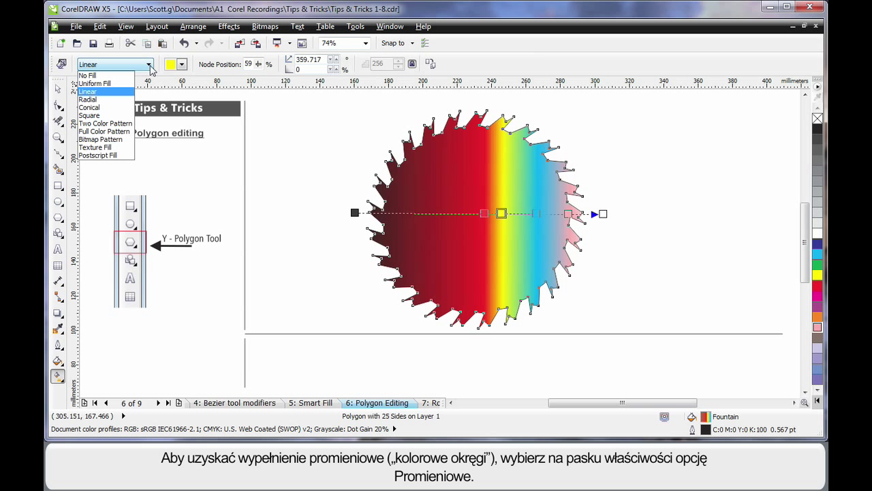
left_click(106, 99)
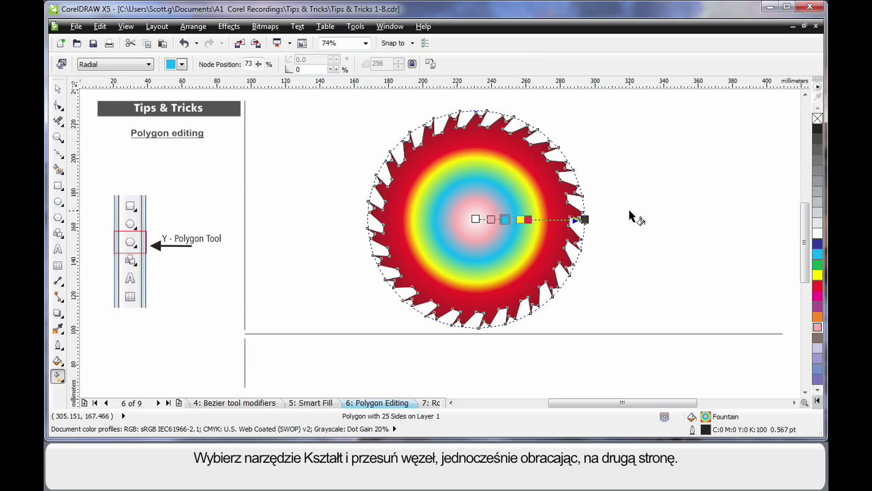
Step: Move a tooth node with the Shape tool across the centre to beyond the opposite side of the polygon, and remove the outline
left_click(58, 120)
left_click(59, 105)
left_click(96, 113)
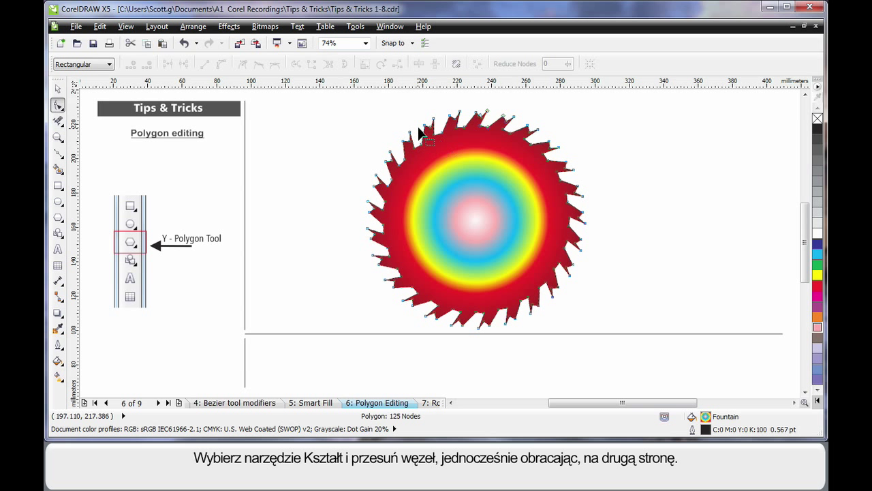
left_click_drag(420, 128, 607, 274)
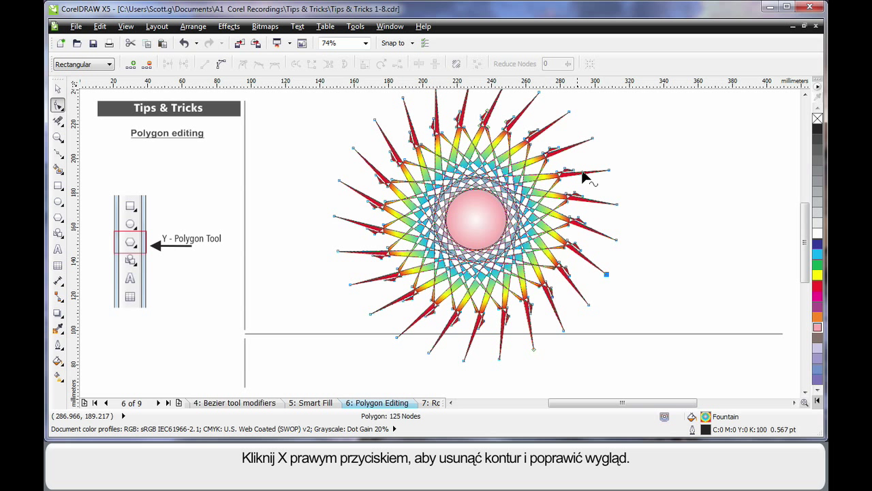
right_click(817, 120)
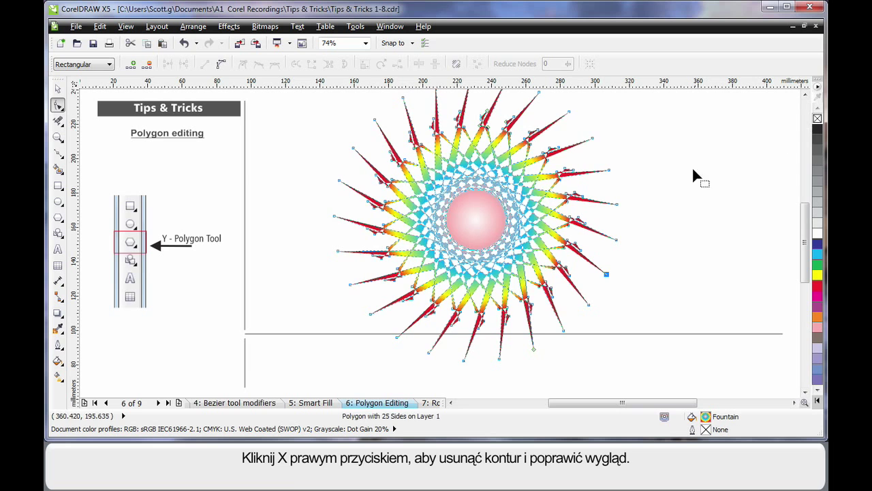
Step: Move further nodes of the polygon in different directions to form a broad-pointed, interlaced star, then deselect it
left_click_drag(559, 176, 470, 193)
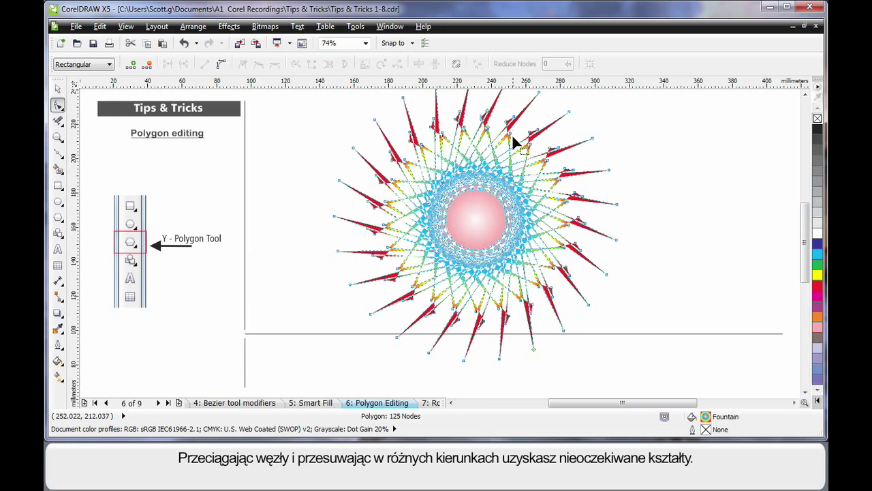
left_click_drag(512, 140, 394, 171)
key("space")
left_click(658, 227)
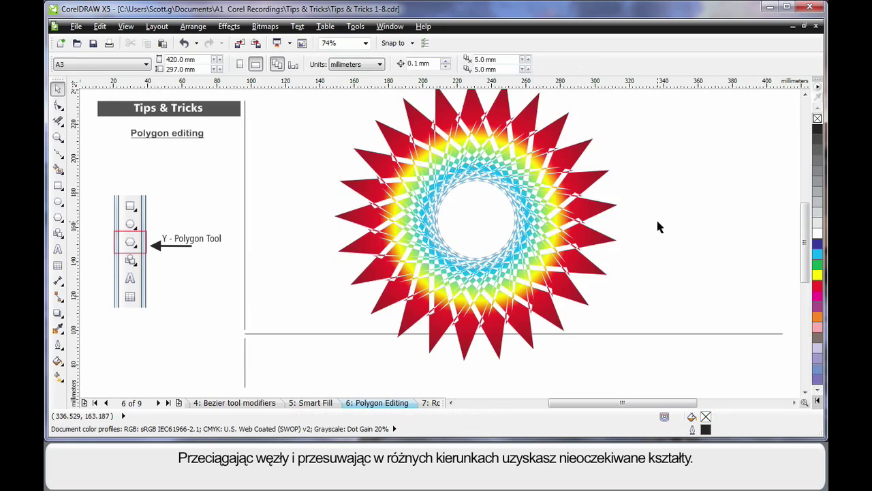